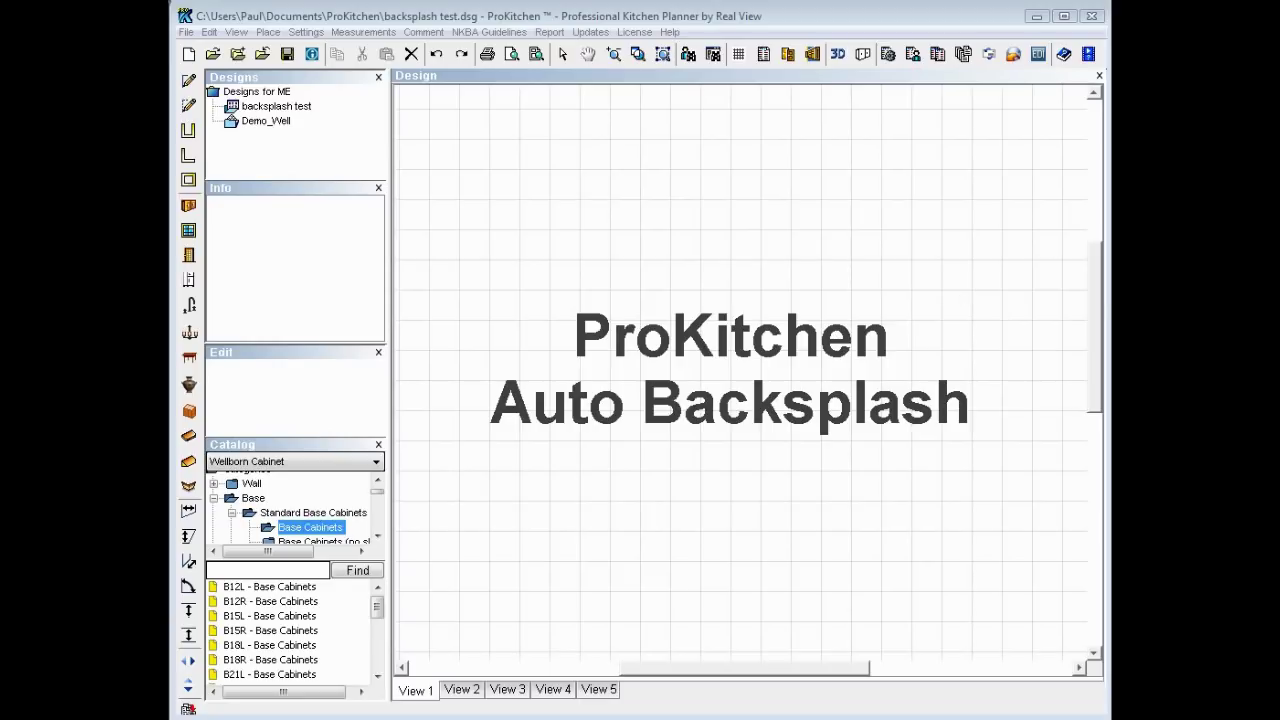
Scroll the Design view down until the whole U-shaped plan, island and range run are visible
left_click_drag(1096, 296, 1094, 465)
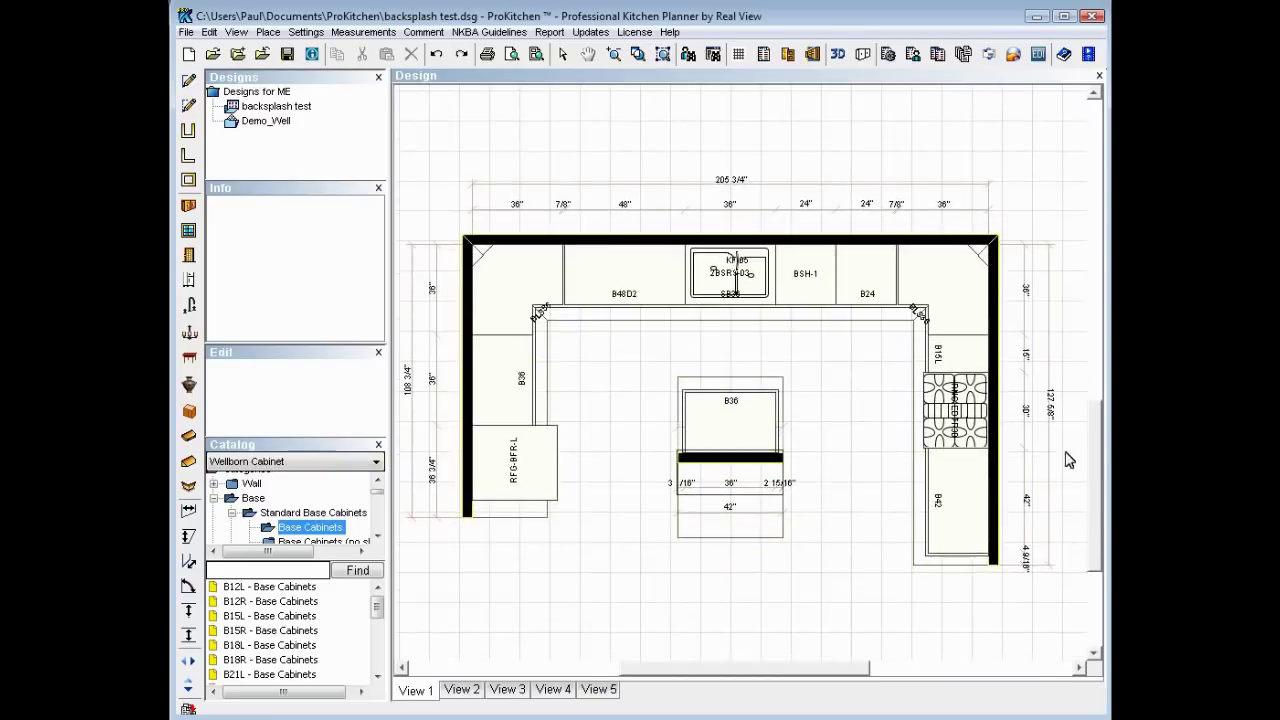
Add automatic backsplashes to the countertops and orbit the 3D view to a tilted overhead angle
left_click(189, 463)
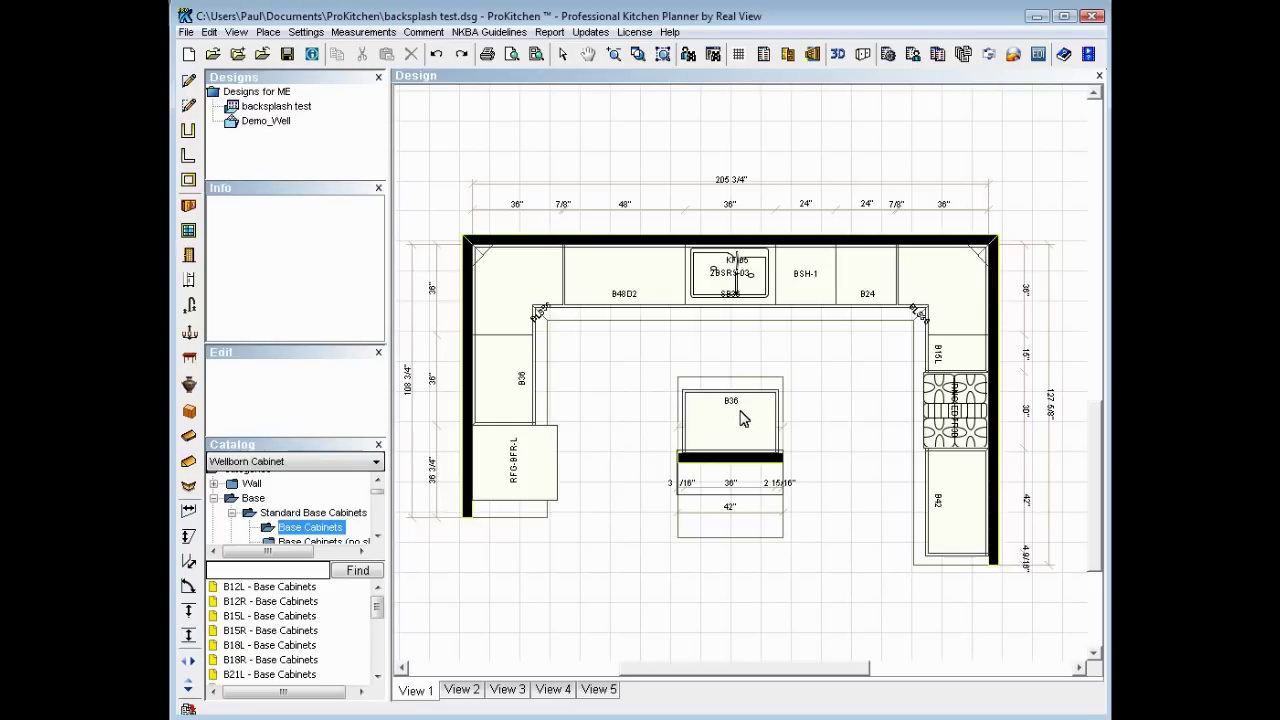
left_click(837, 55)
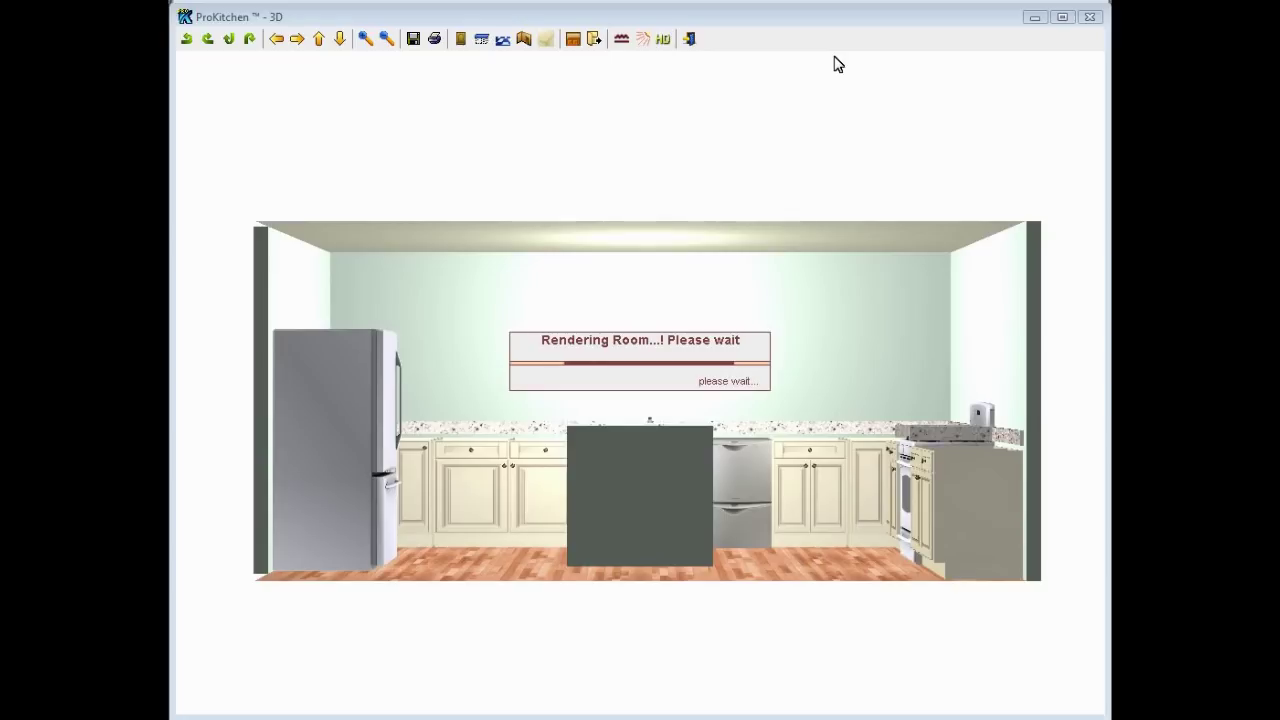
left_click_drag(731, 312, 812, 309)
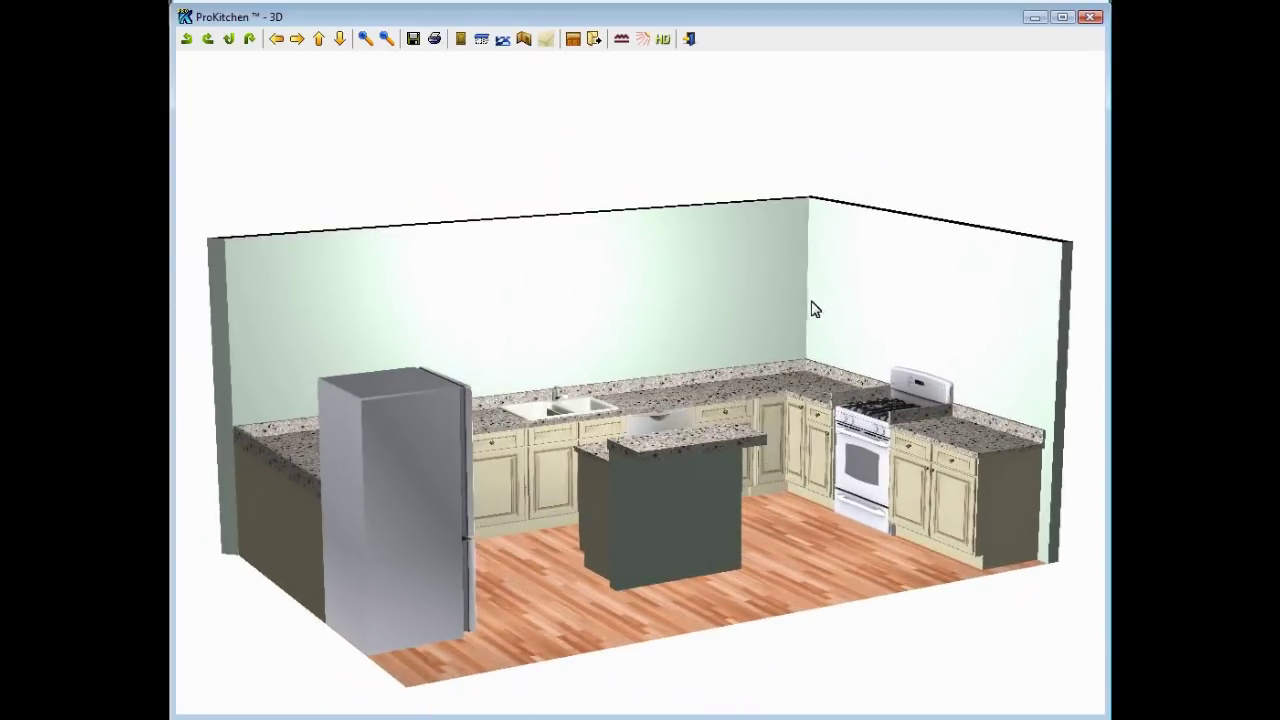
Disable cabinet B42's backsplash segment beside the range, then re-render the kitchen in 3D
left_click(1090, 19)
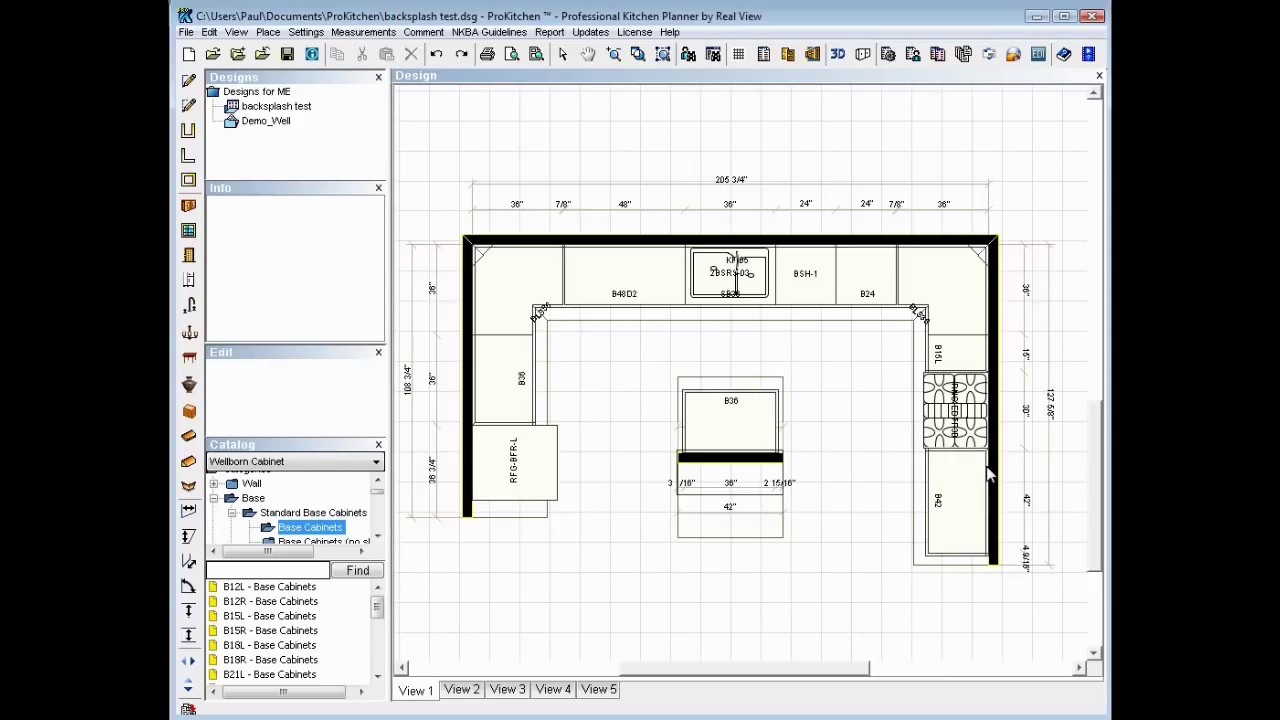
right_click(988, 475)
mouse_move(1022, 541)
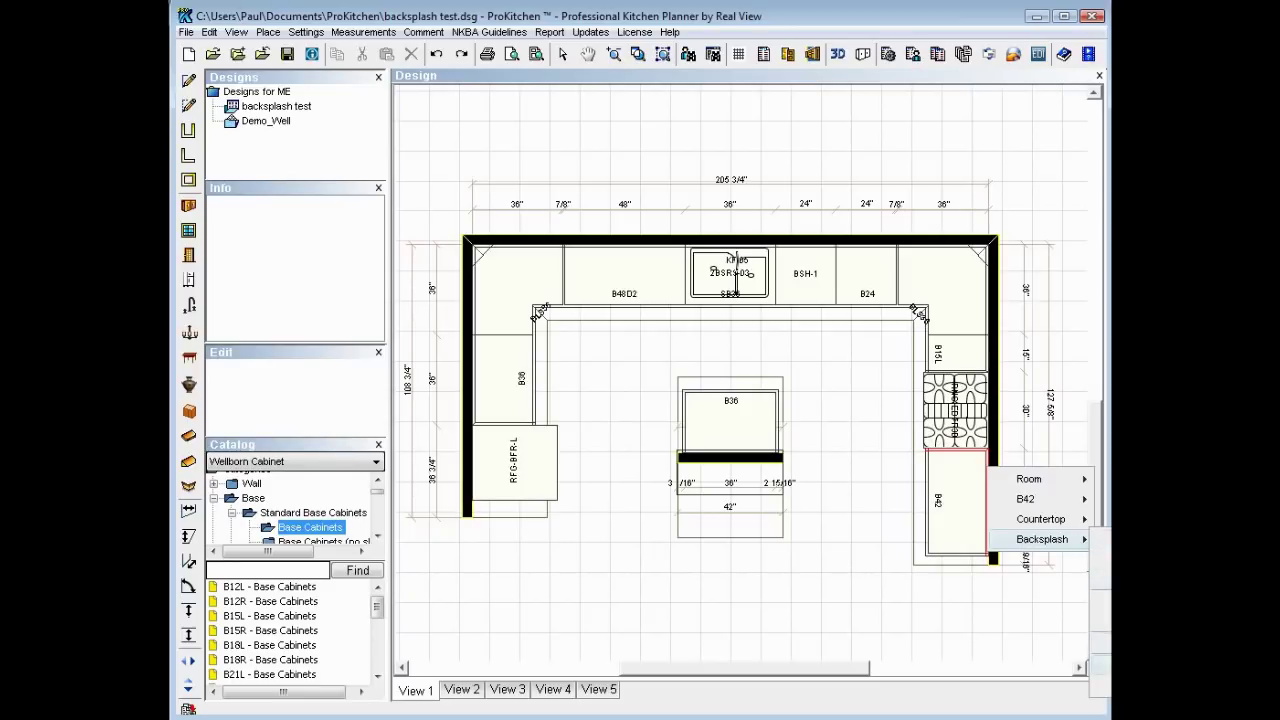
left_click(1100, 664)
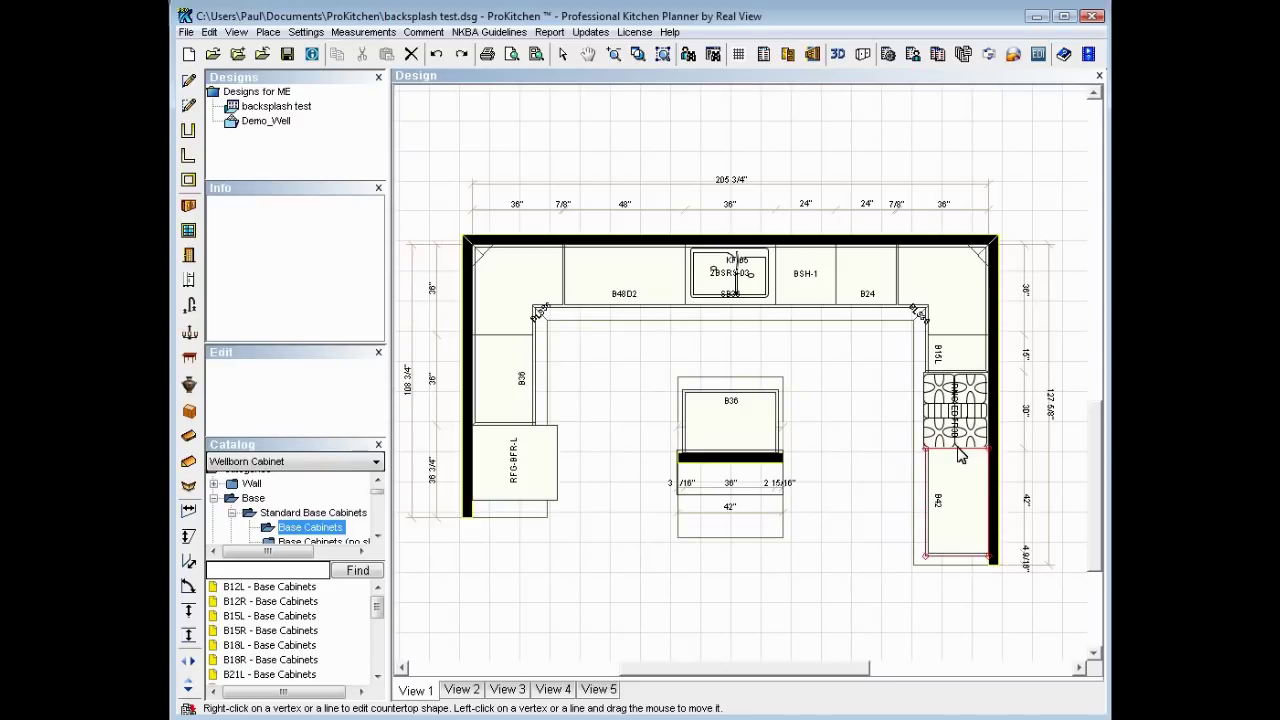
right_click(960, 456)
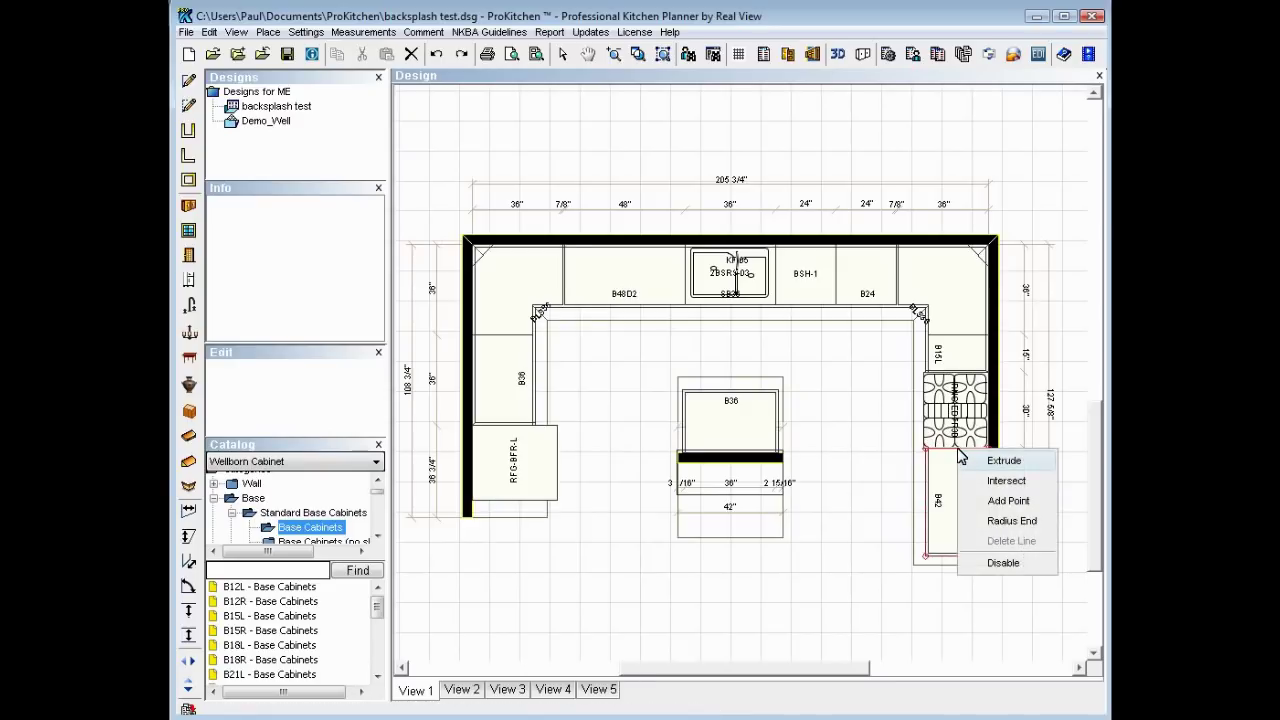
left_click(1004, 564)
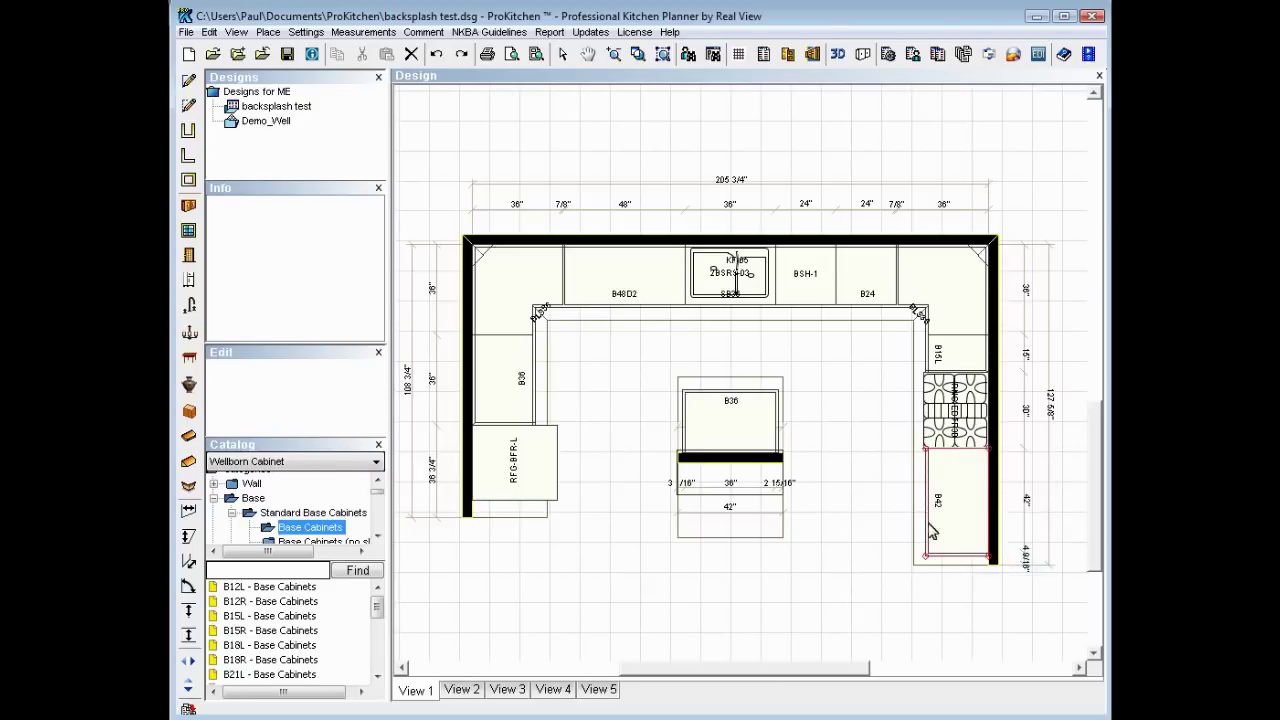
left_click(565, 58)
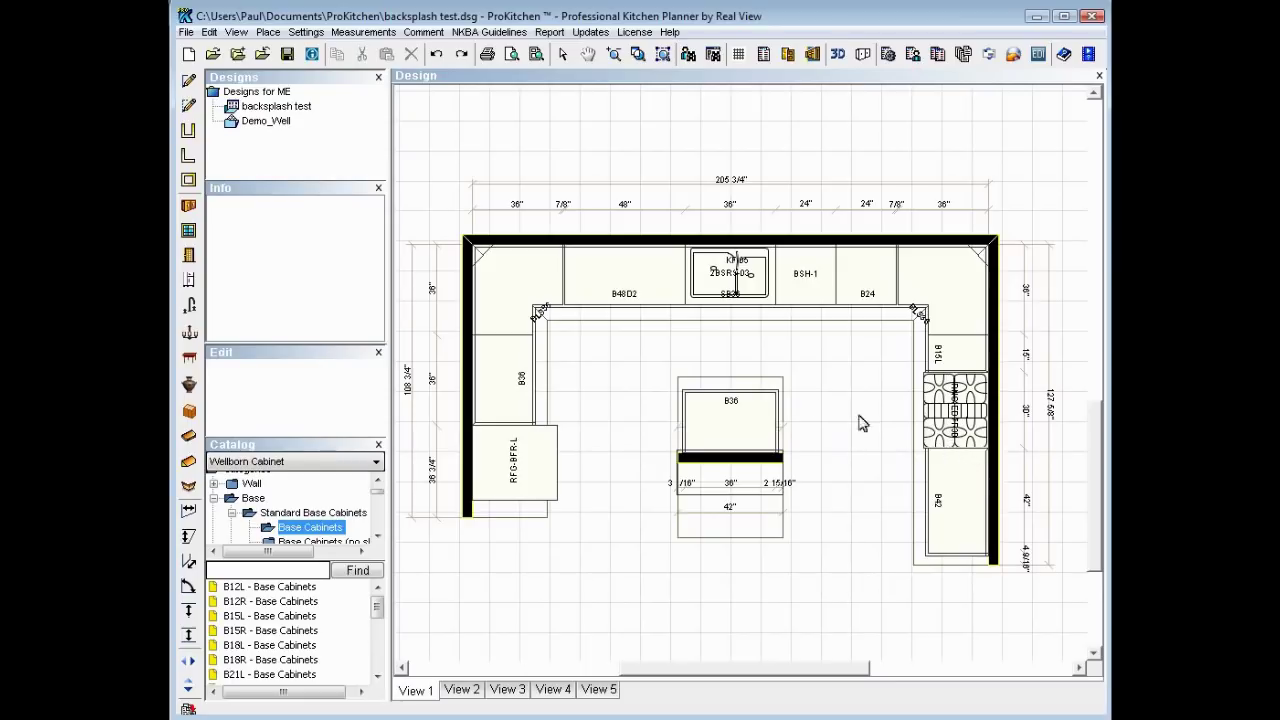
left_click(840, 55)
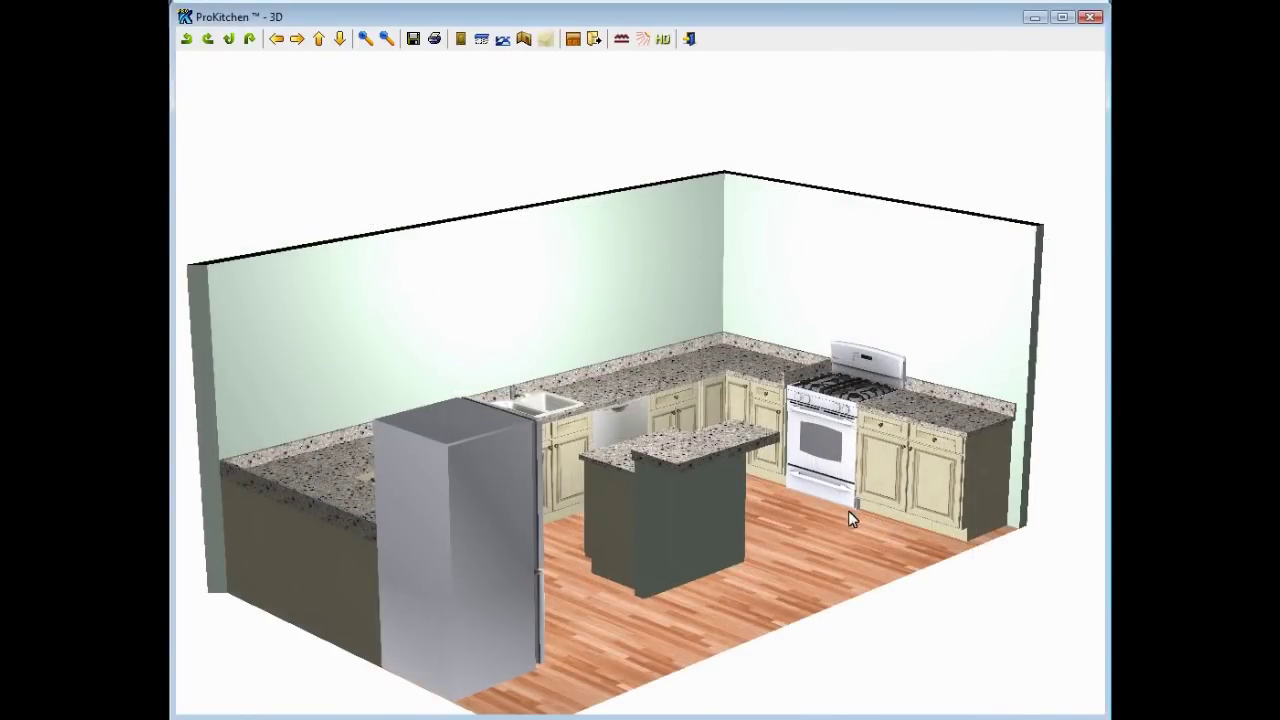
Back on the plan, disable the side backsplash between cabinet B15L and the range
left_click(1092, 18)
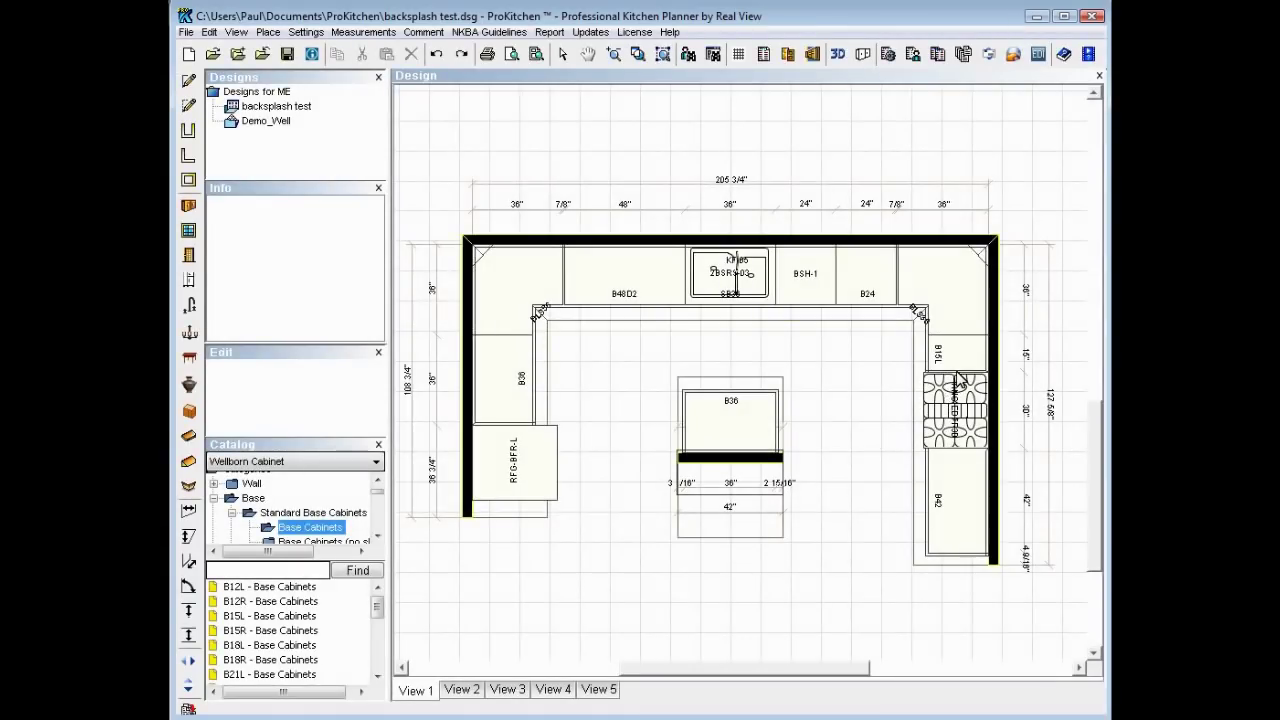
right_click(958, 379)
mouse_move(1008, 447)
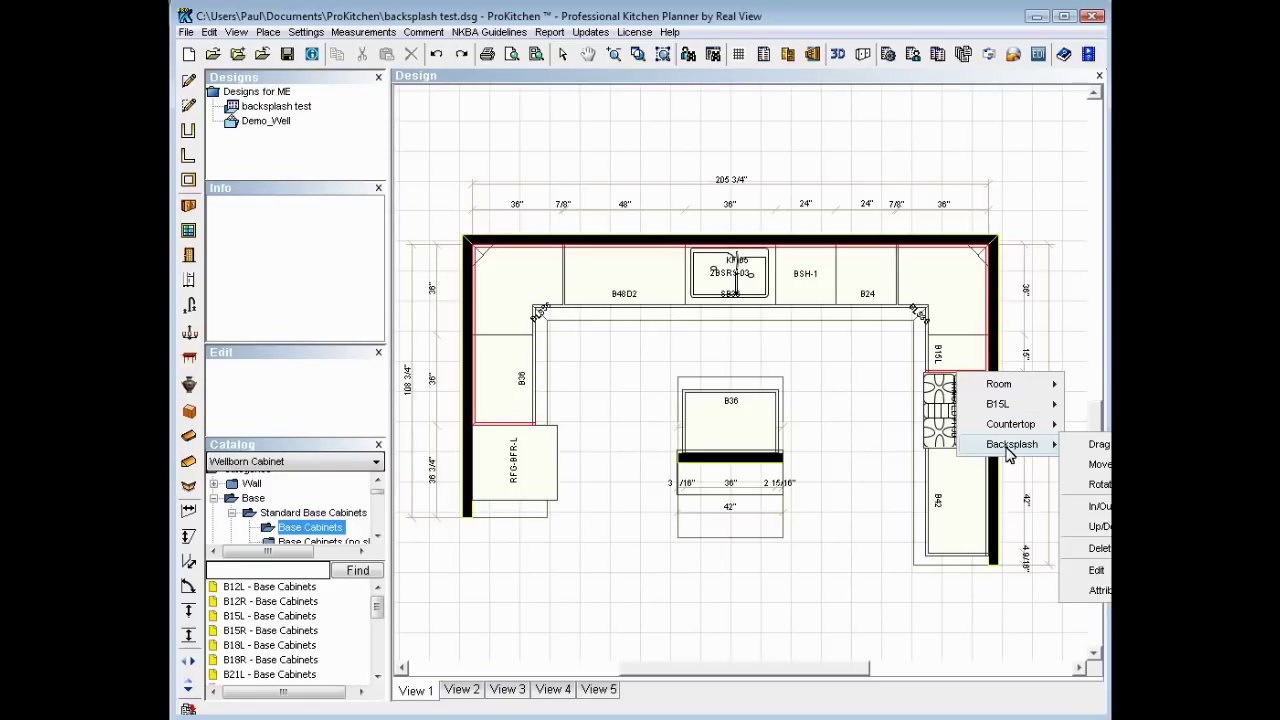
left_click(1100, 570)
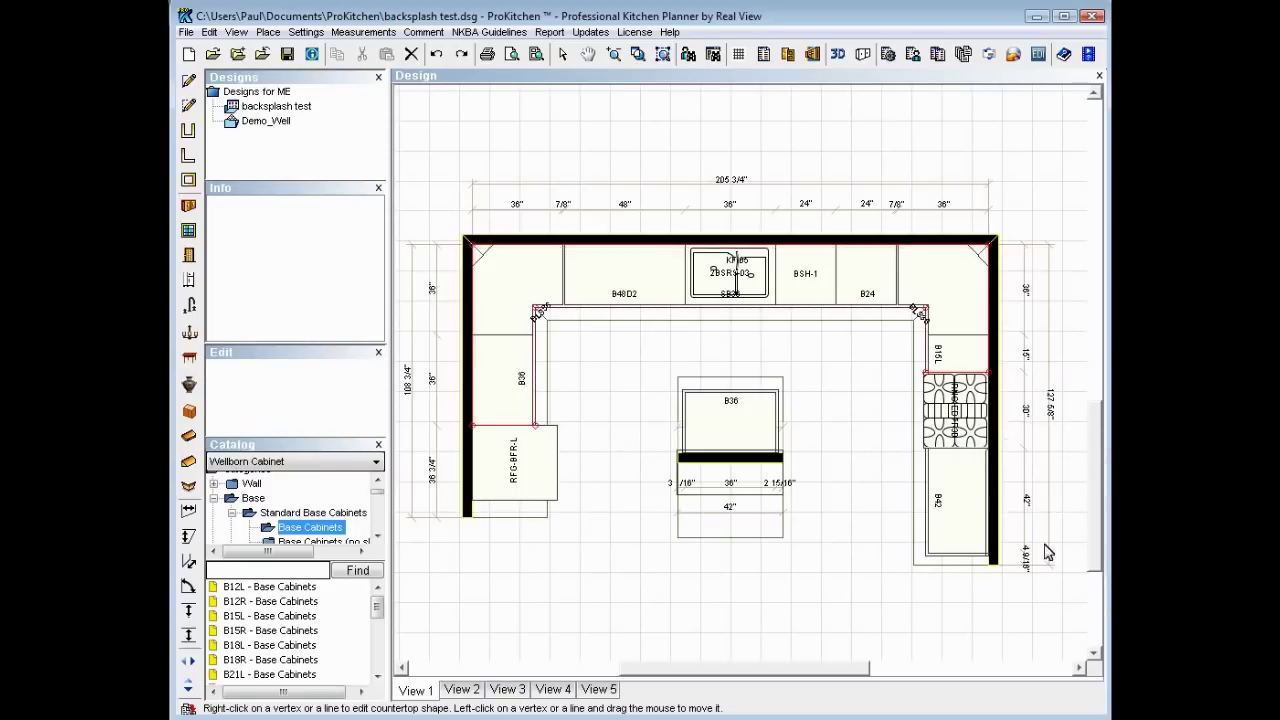
right_click(956, 379)
left_click(1005, 488)
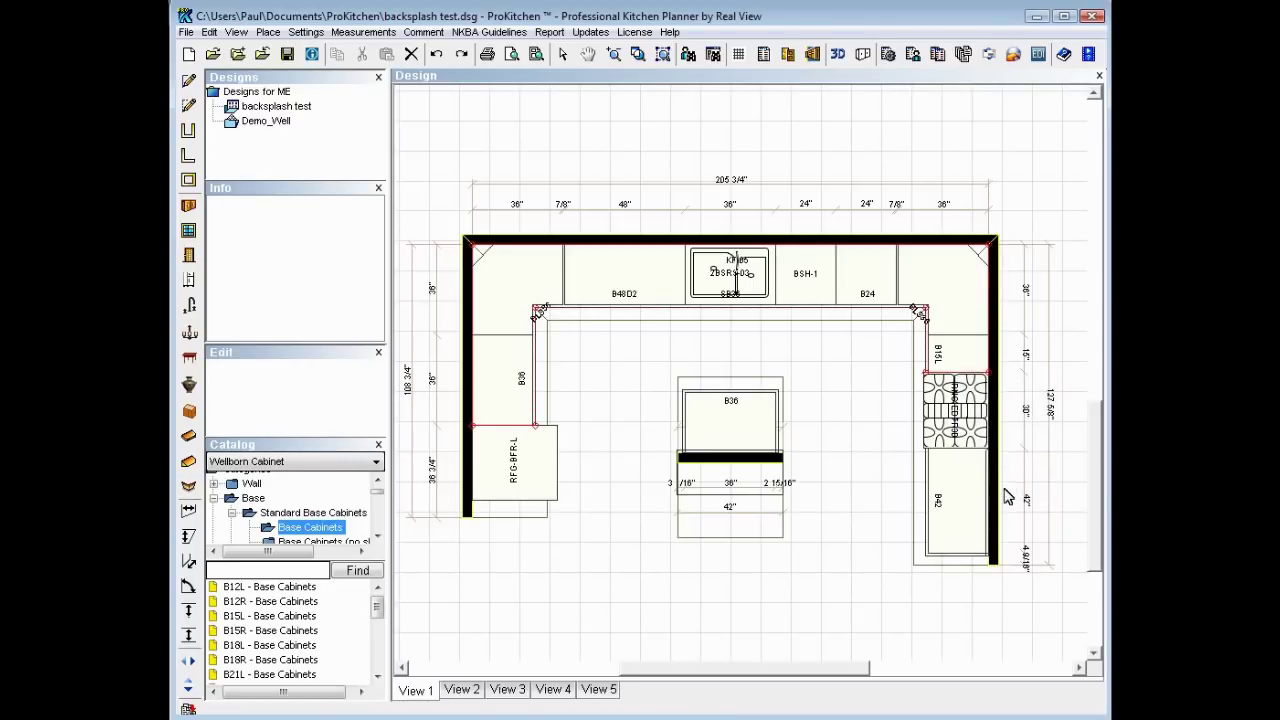
left_click(853, 408)
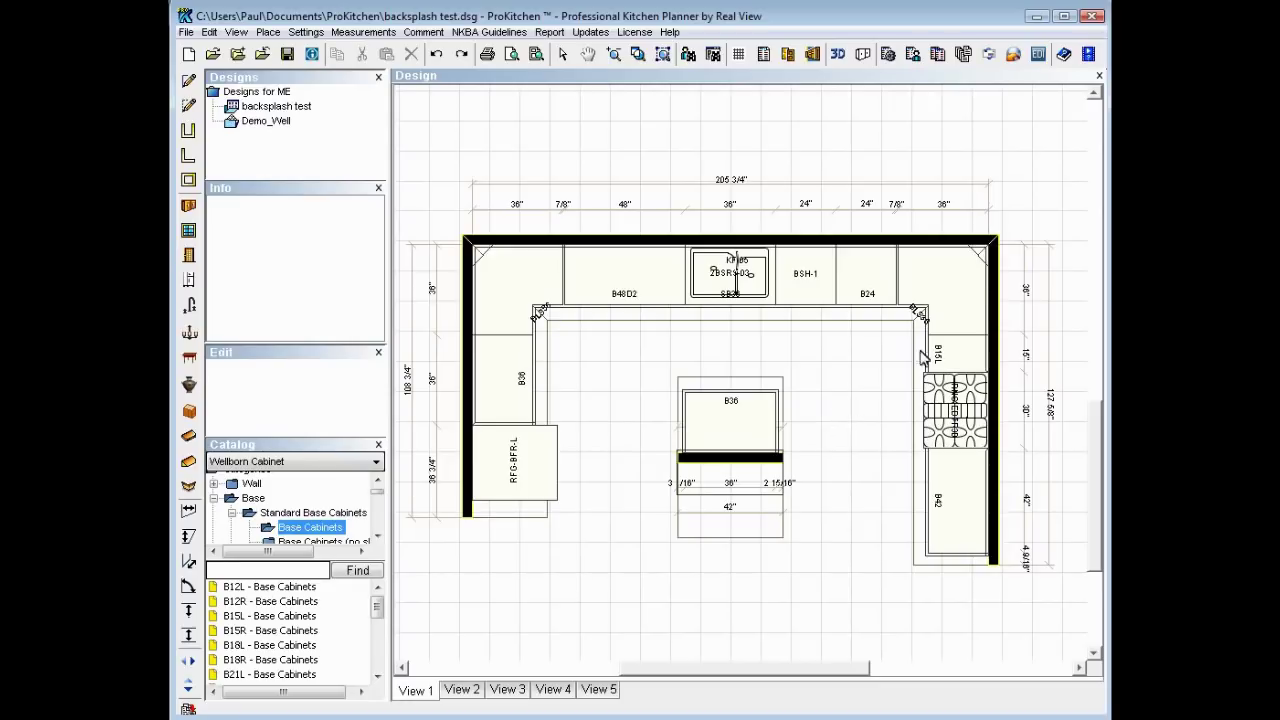
Set cabinet B48D2's backsplash texture to Special Granite #001 and apply it
right_click(638, 254)
mouse_move(670, 325)
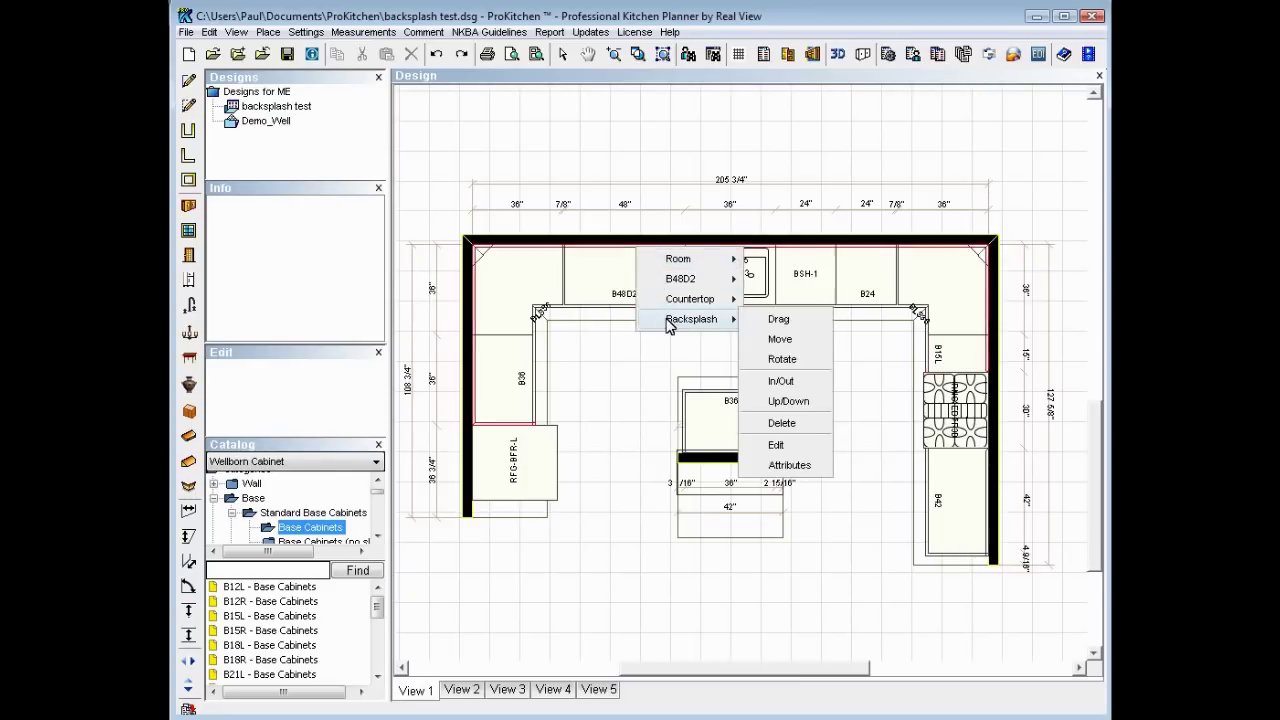
left_click(790, 465)
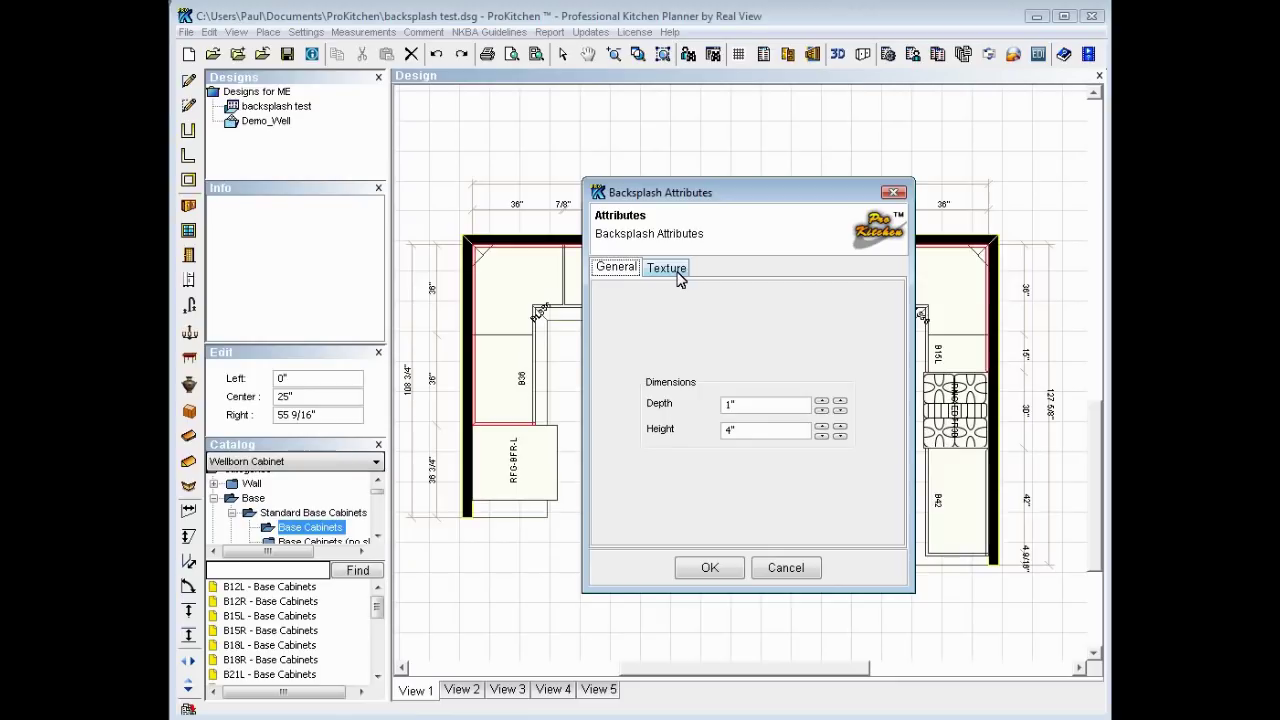
left_click(677, 278)
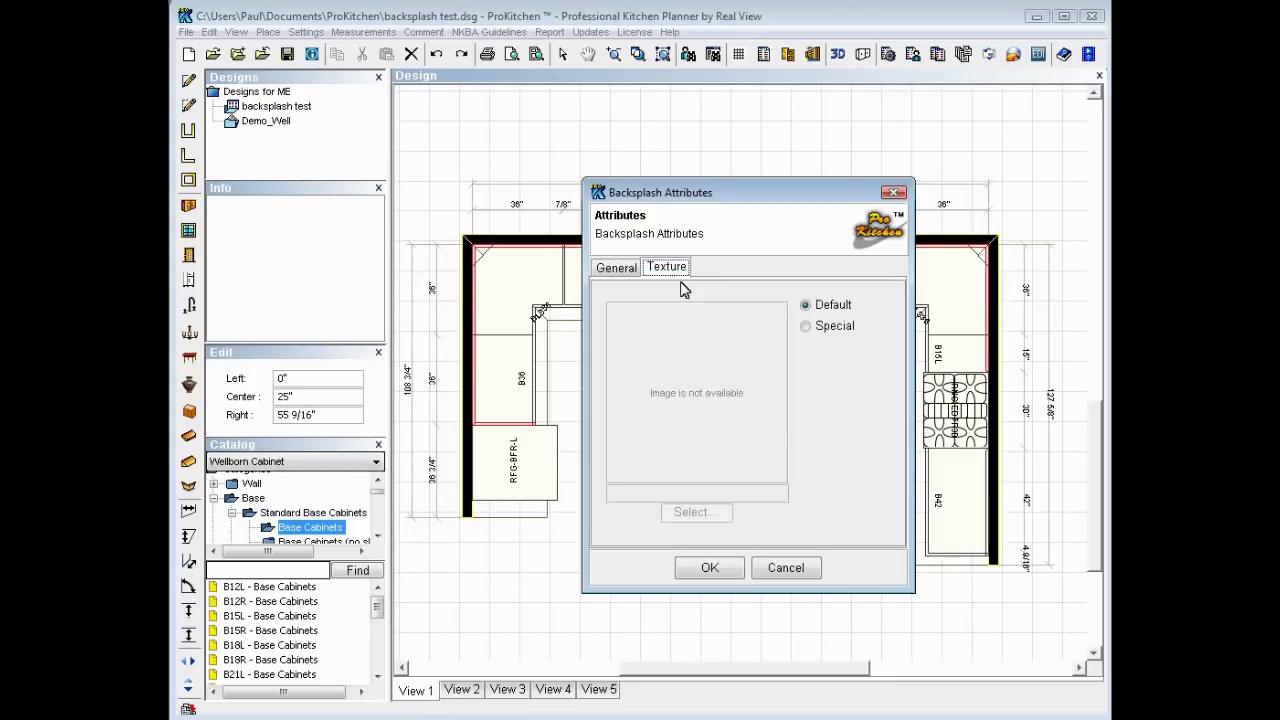
left_click(815, 326)
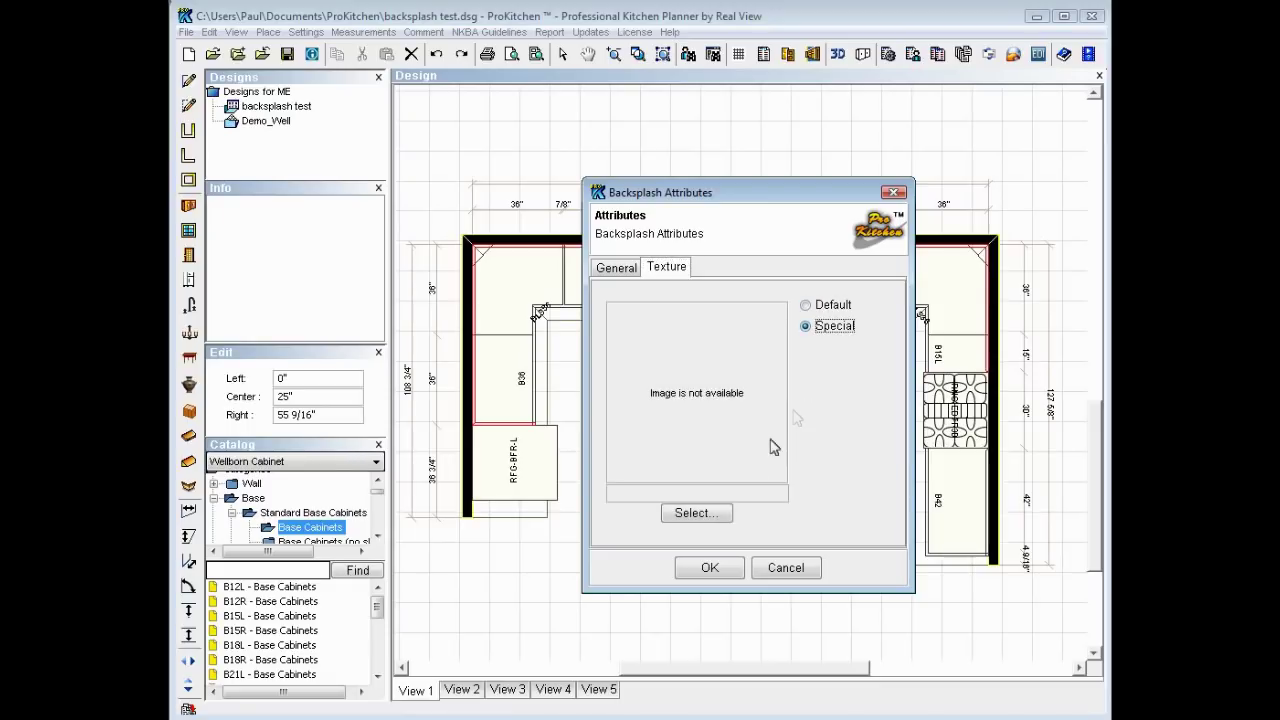
left_click(729, 512)
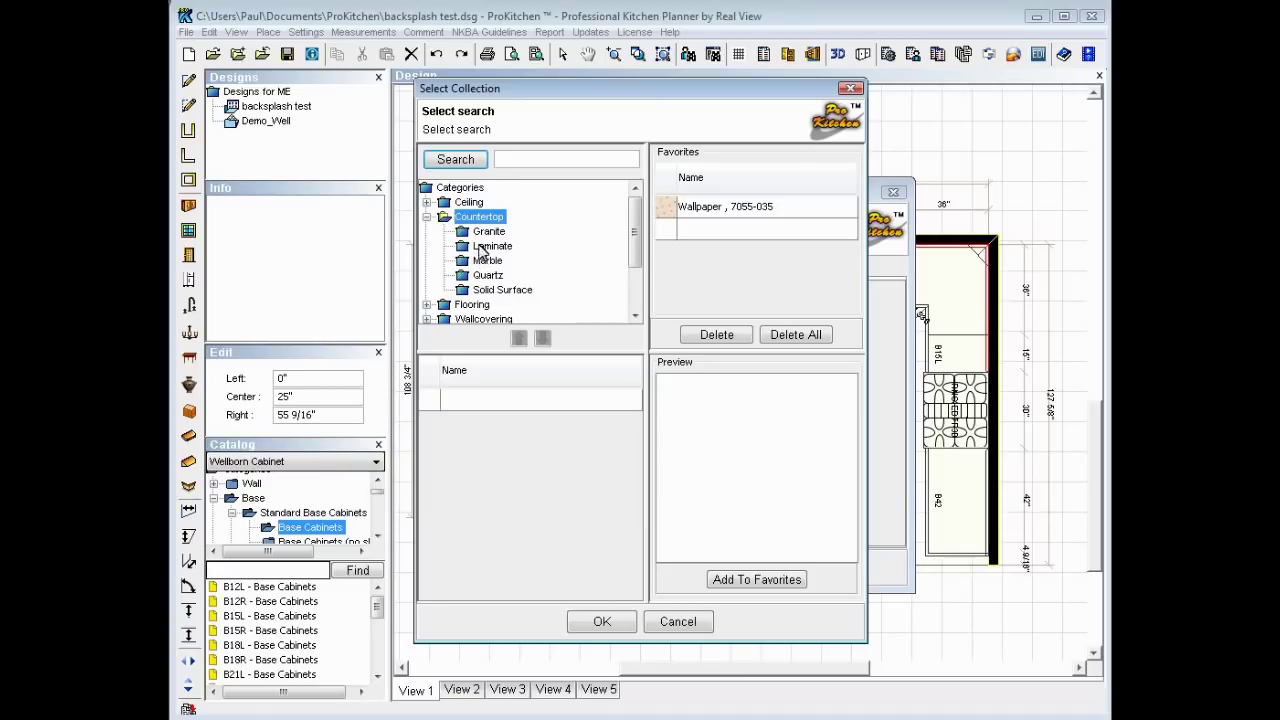
left_click(482, 232)
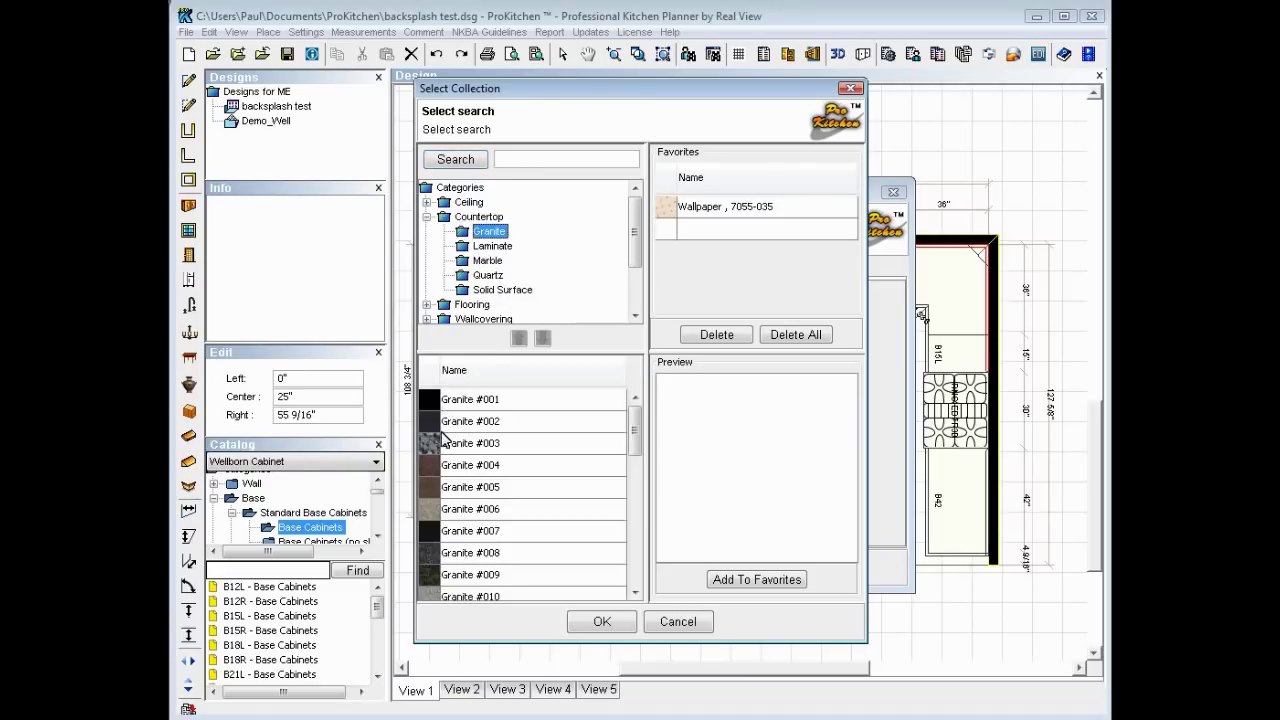
left_click(604, 622)
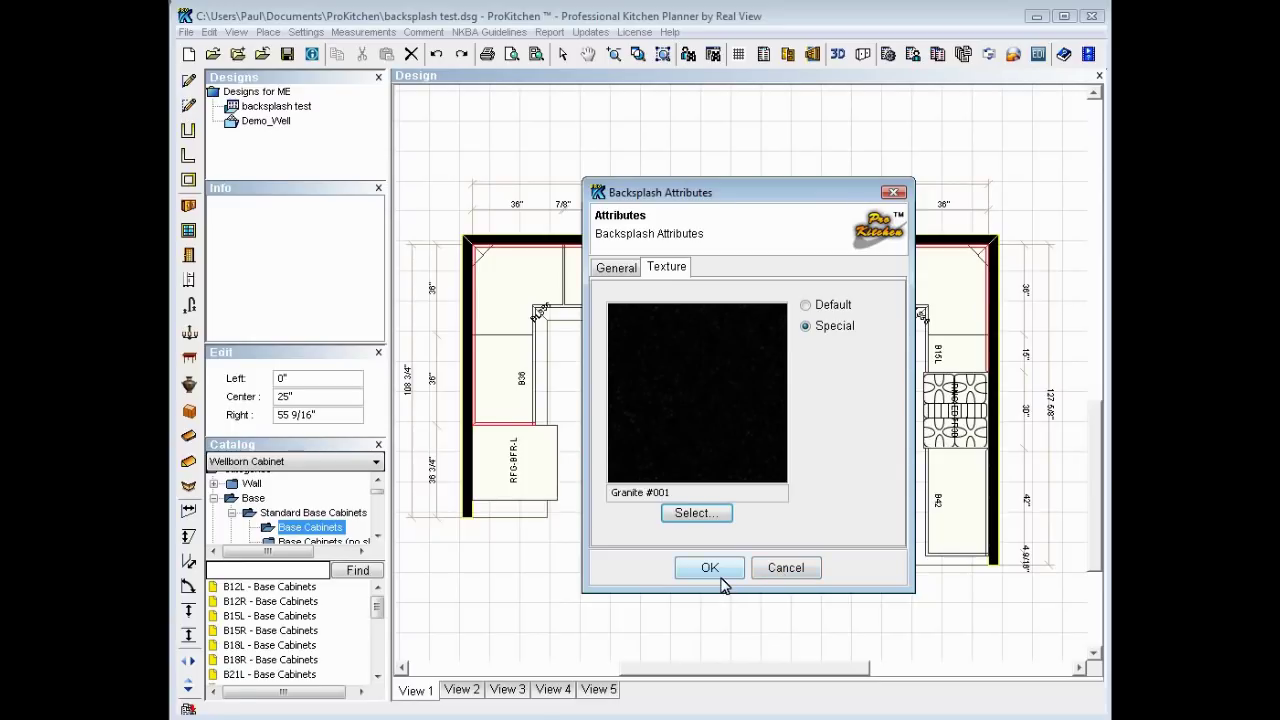
left_click(712, 570)
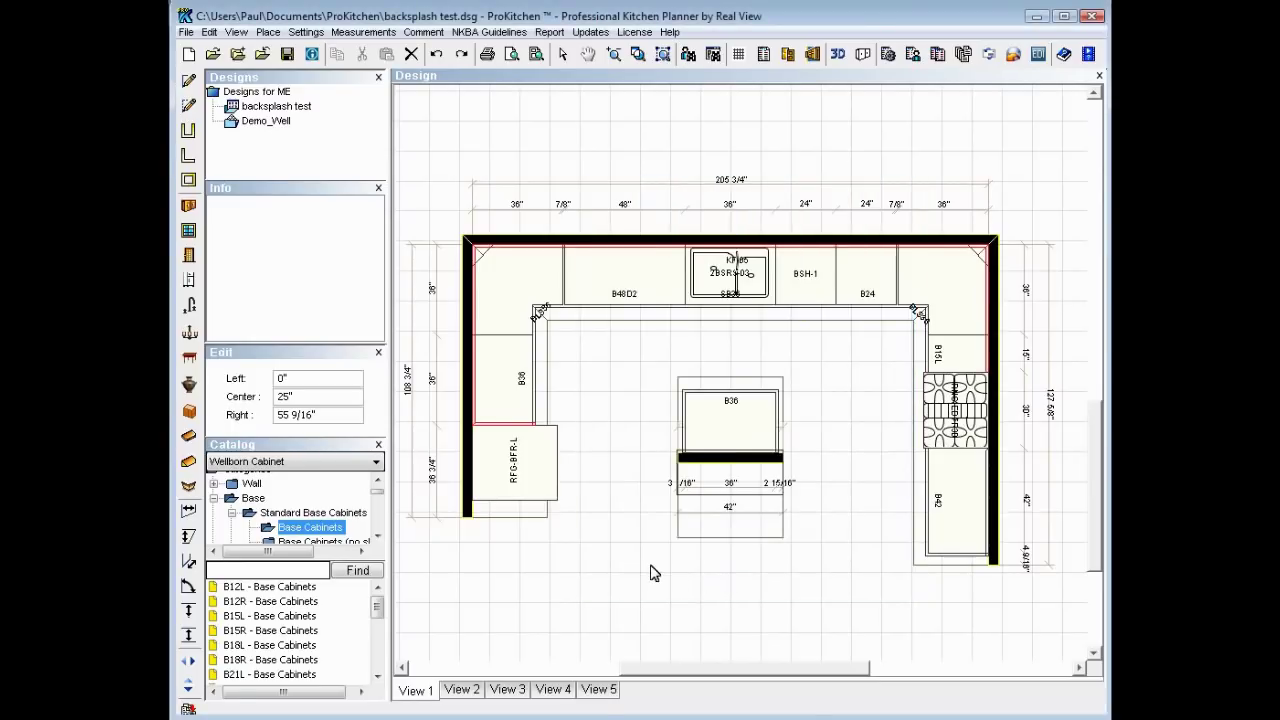
left_click(838, 54)
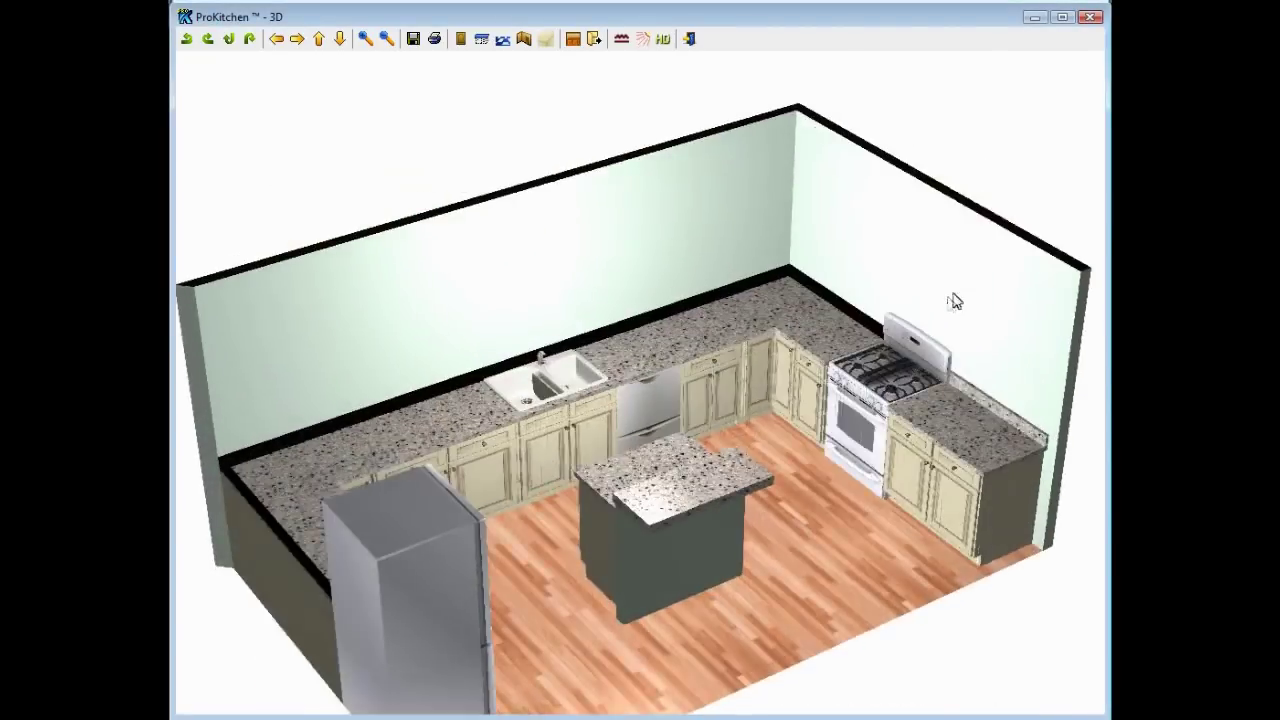
left_click_drag(724, 391, 850, 410)
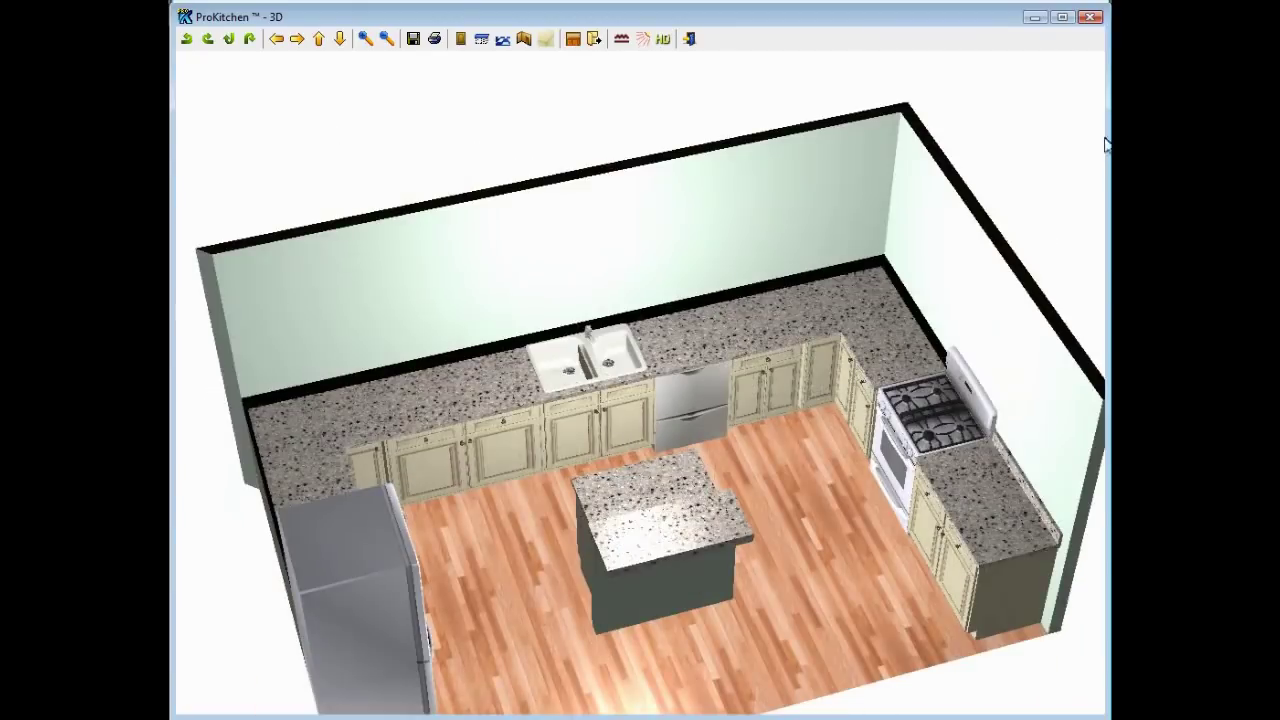
left_click(1090, 16)
Change the back wall backsplash Height from 4 to 6 in its General attributes
right_click(577, 254)
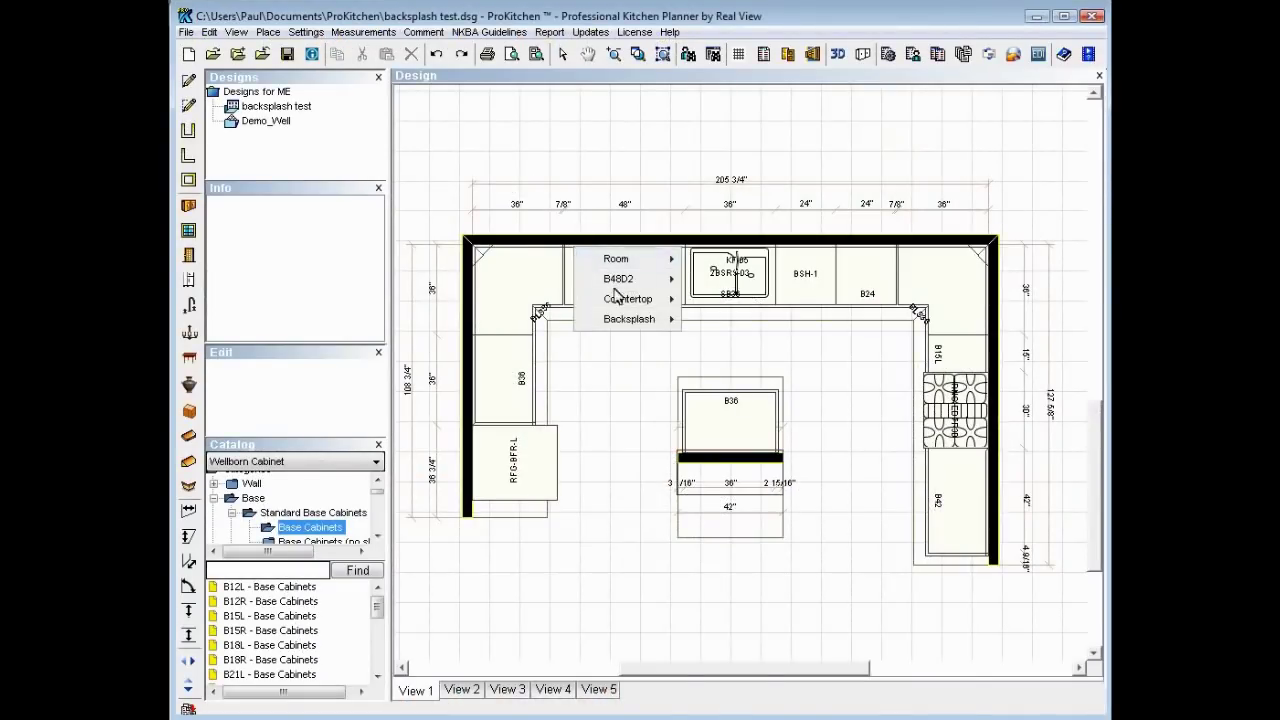
mouse_move(625, 318)
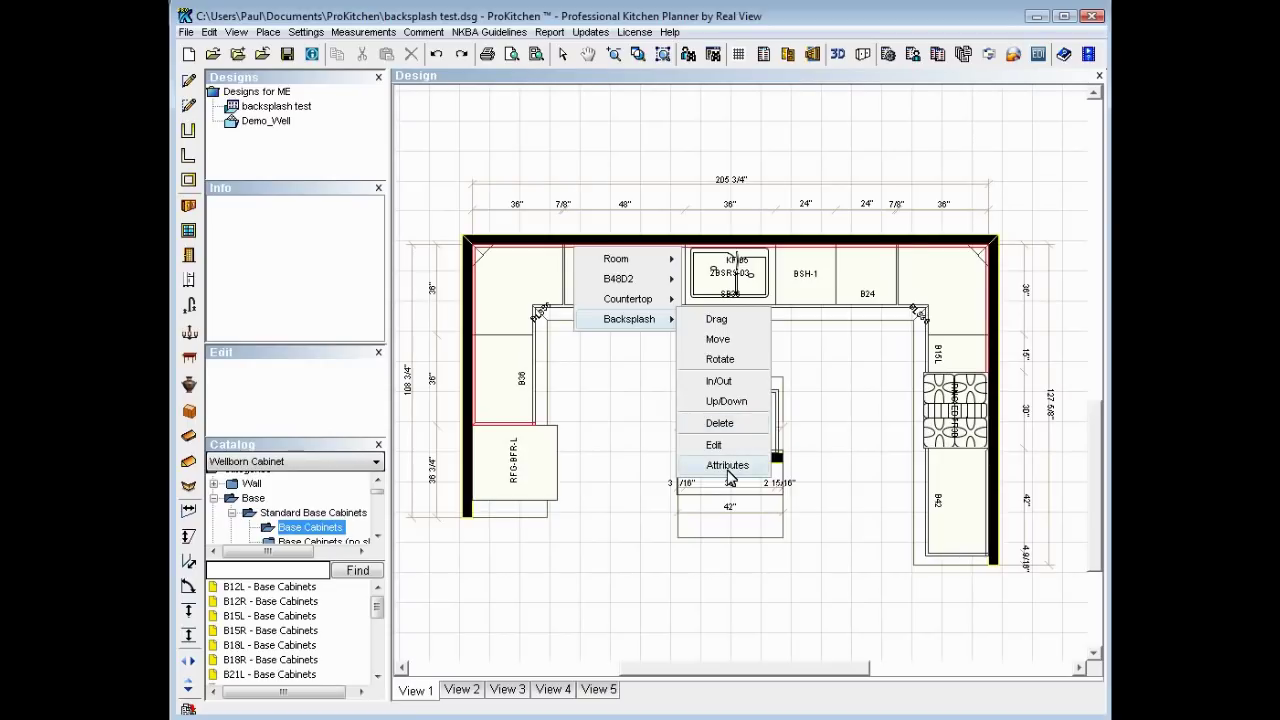
left_click(728, 468)
left_click(628, 271)
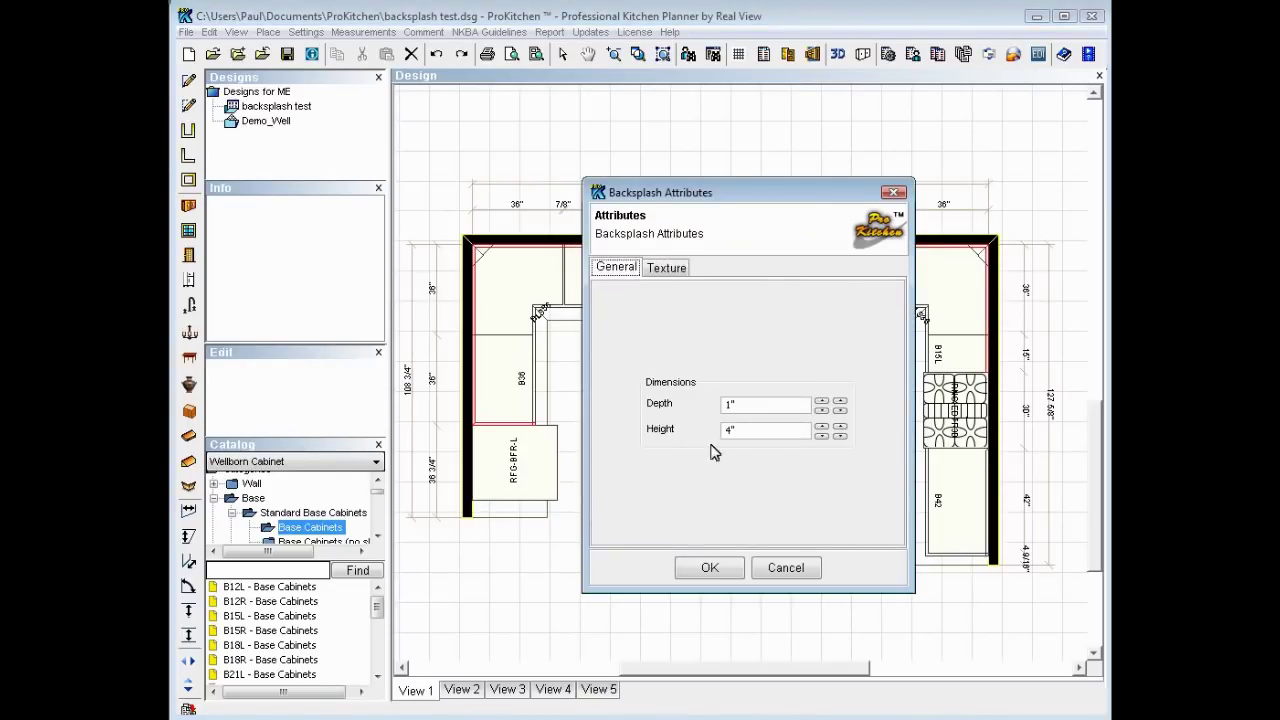
left_click(733, 435)
left_click_drag(733, 436, 725, 436)
type("6")
left_click(710, 567)
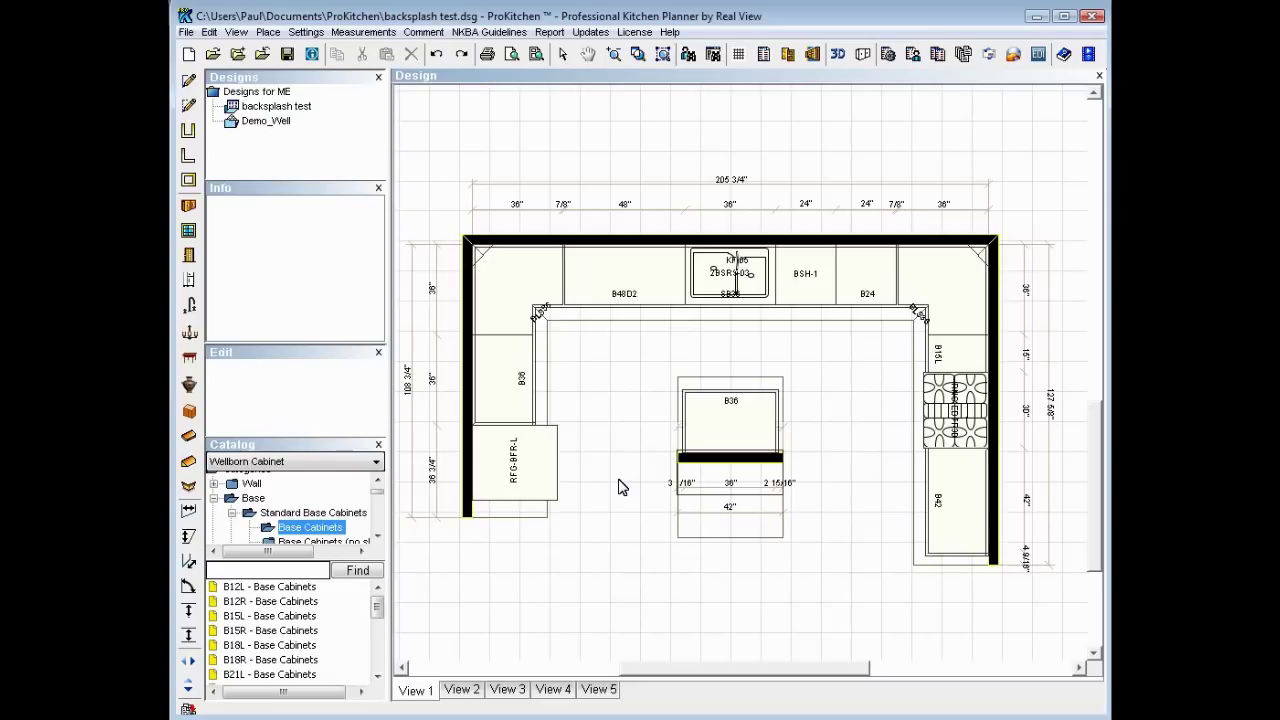
Review the Wall #2 attributes and close them without changes
right_click(590, 250)
mouse_move(640, 275)
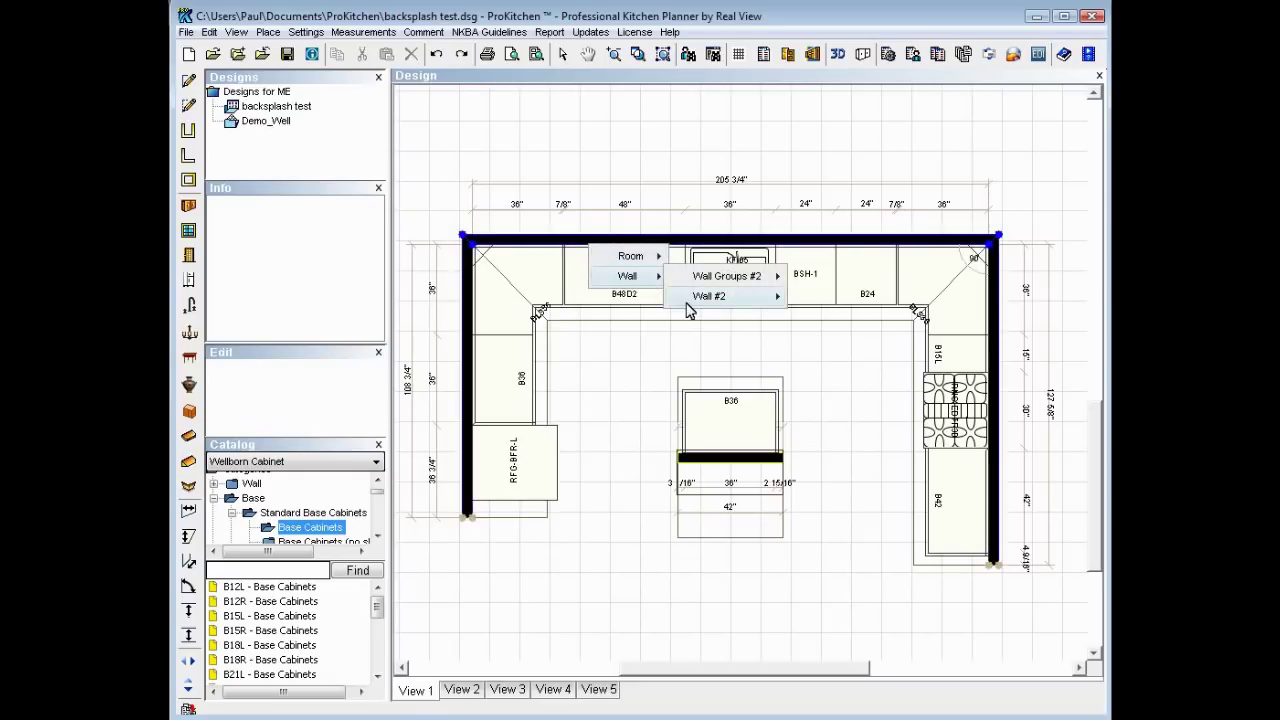
mouse_move(705, 296)
left_click(848, 503)
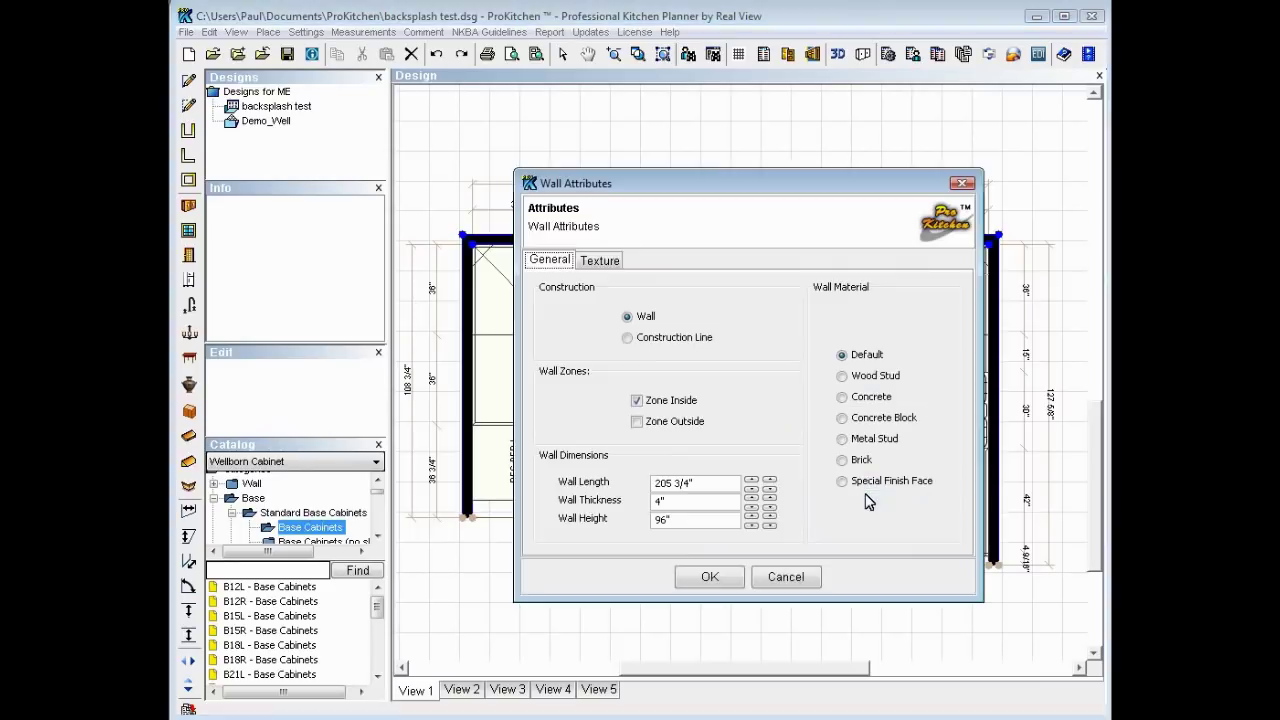
left_click(786, 577)
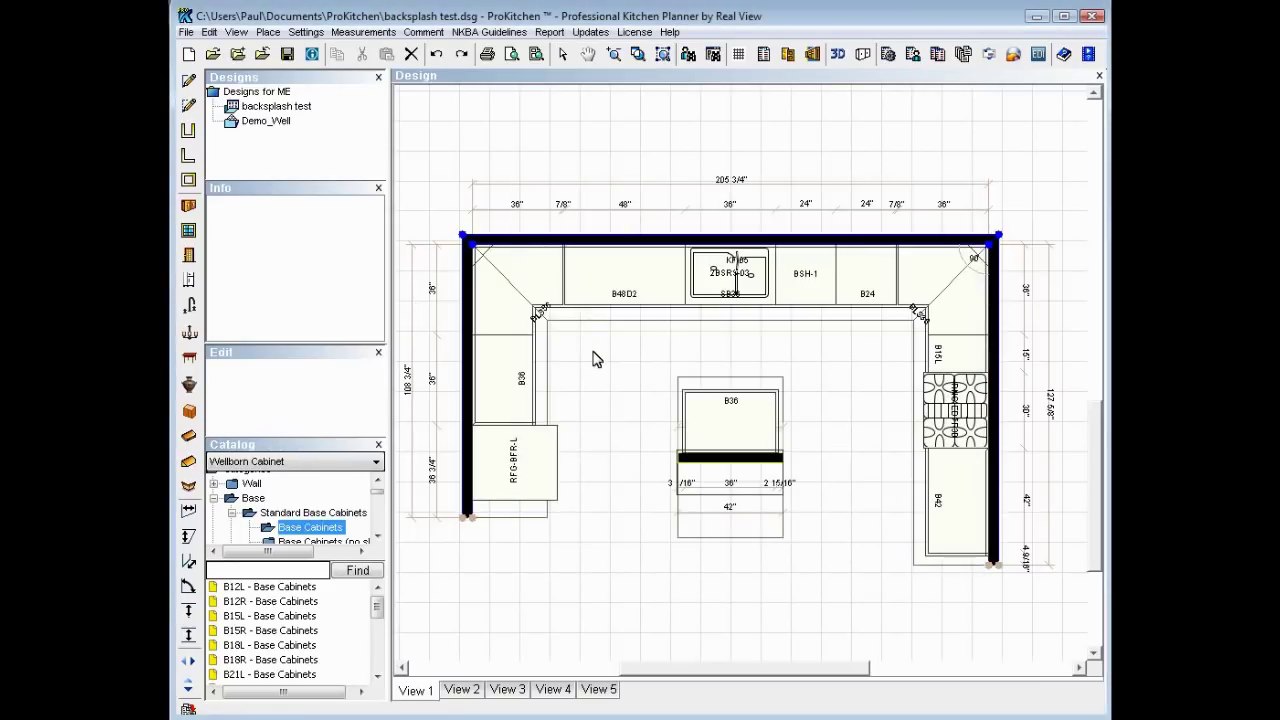
Edit the backsplash outline and delete its corner point beside the RFG-BFR-L refrigerator
right_click(574, 250)
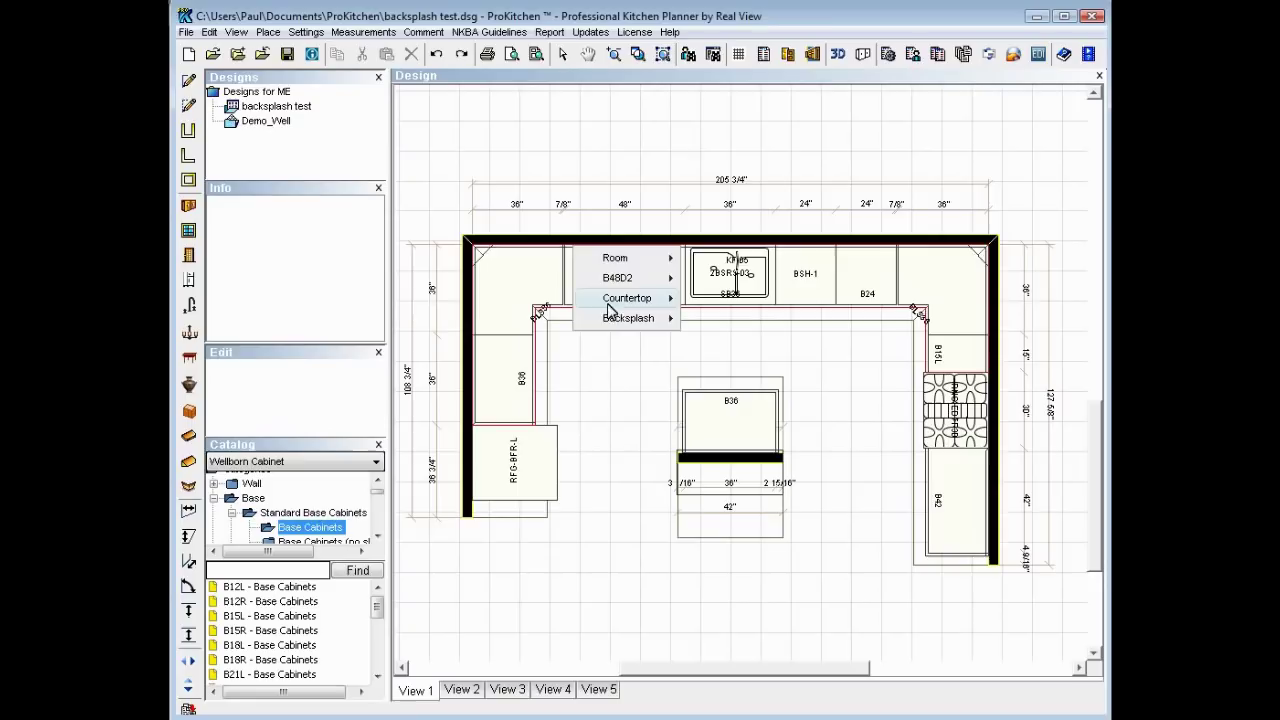
mouse_move(626, 320)
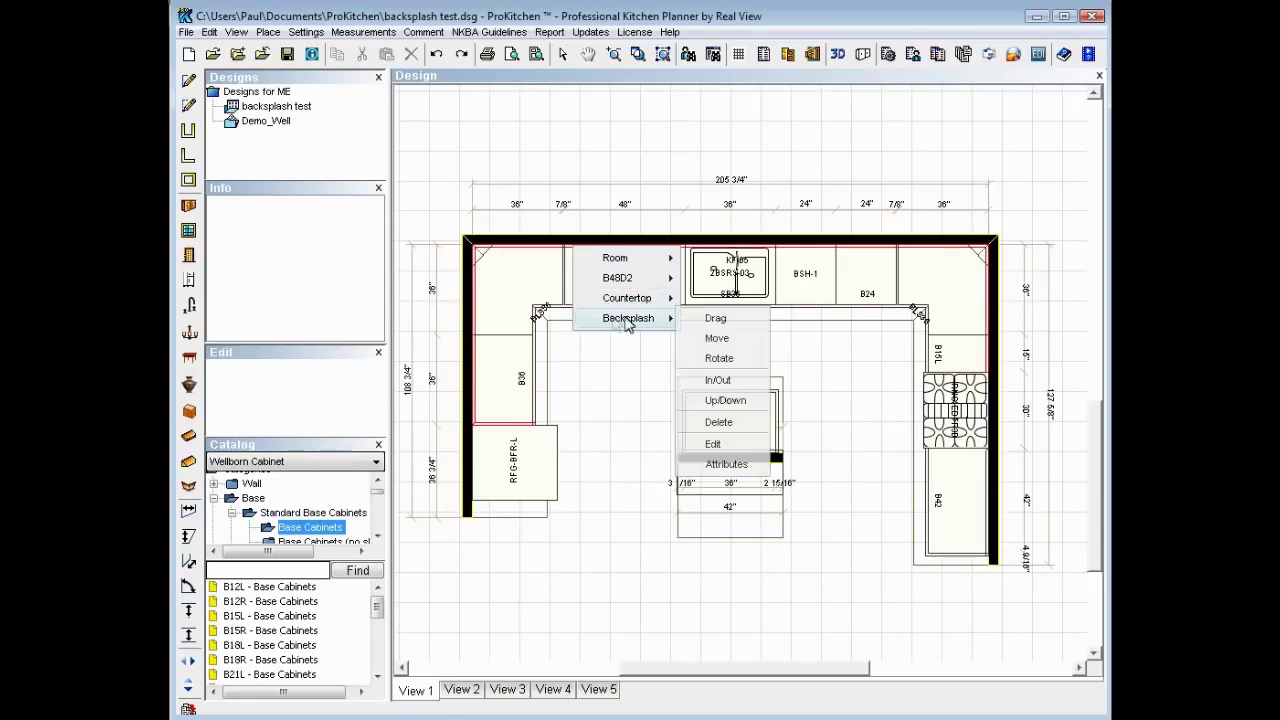
left_click(720, 445)
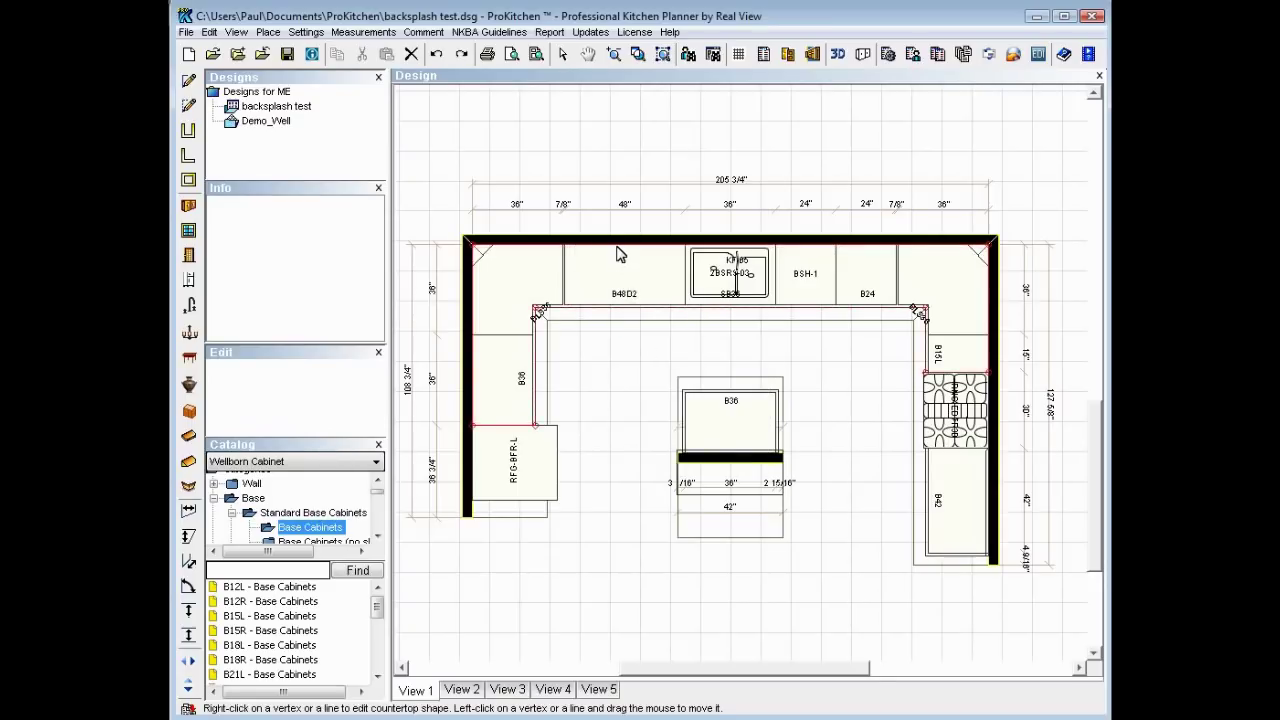
right_click(618, 250)
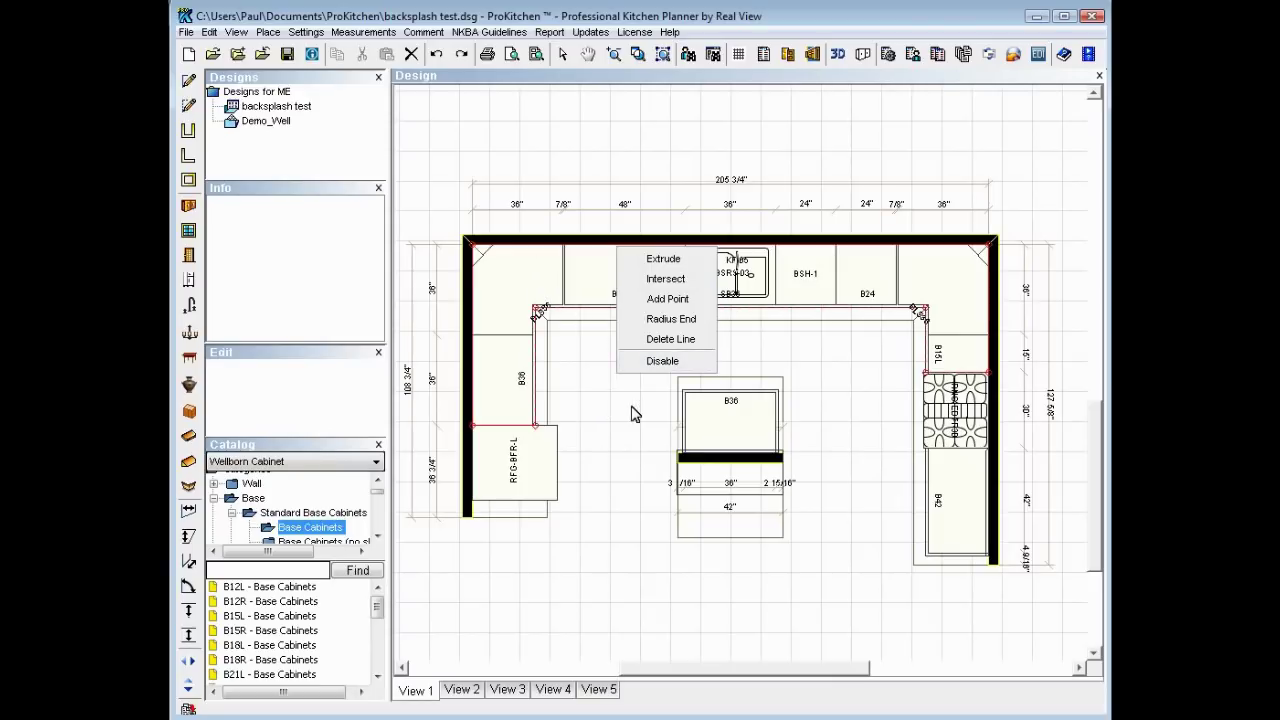
left_click(631, 413)
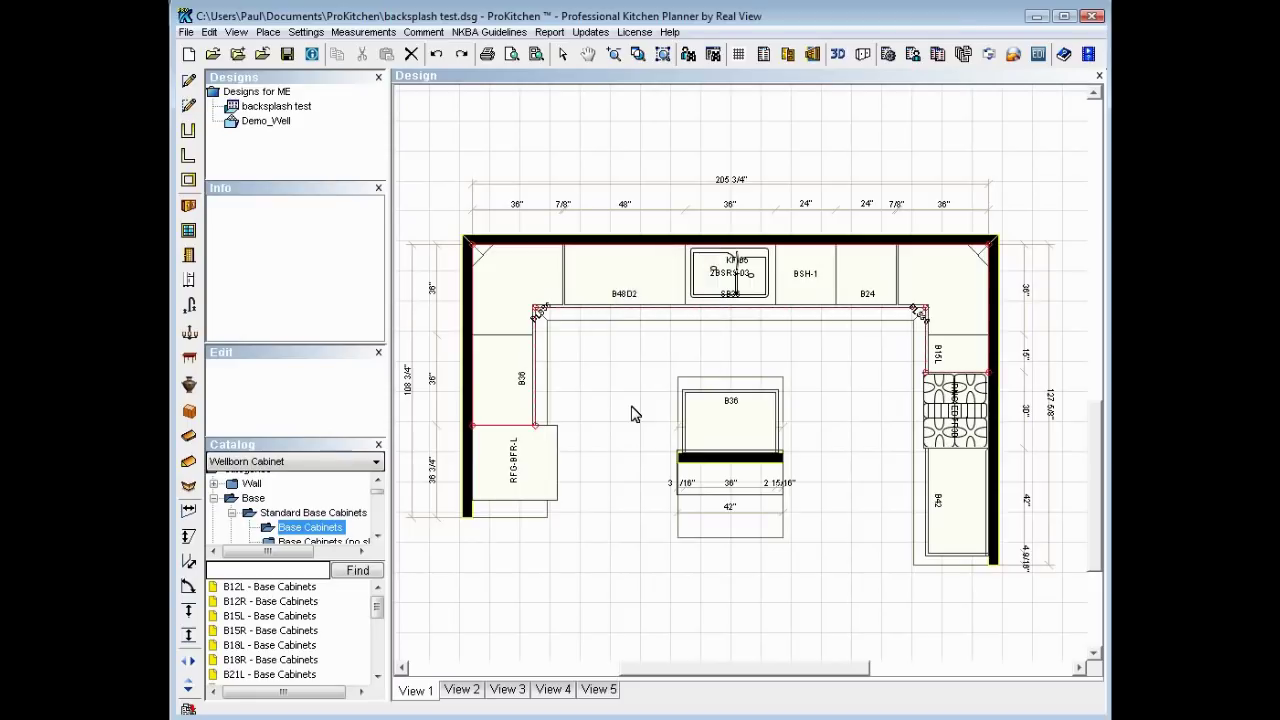
right_click(537, 430)
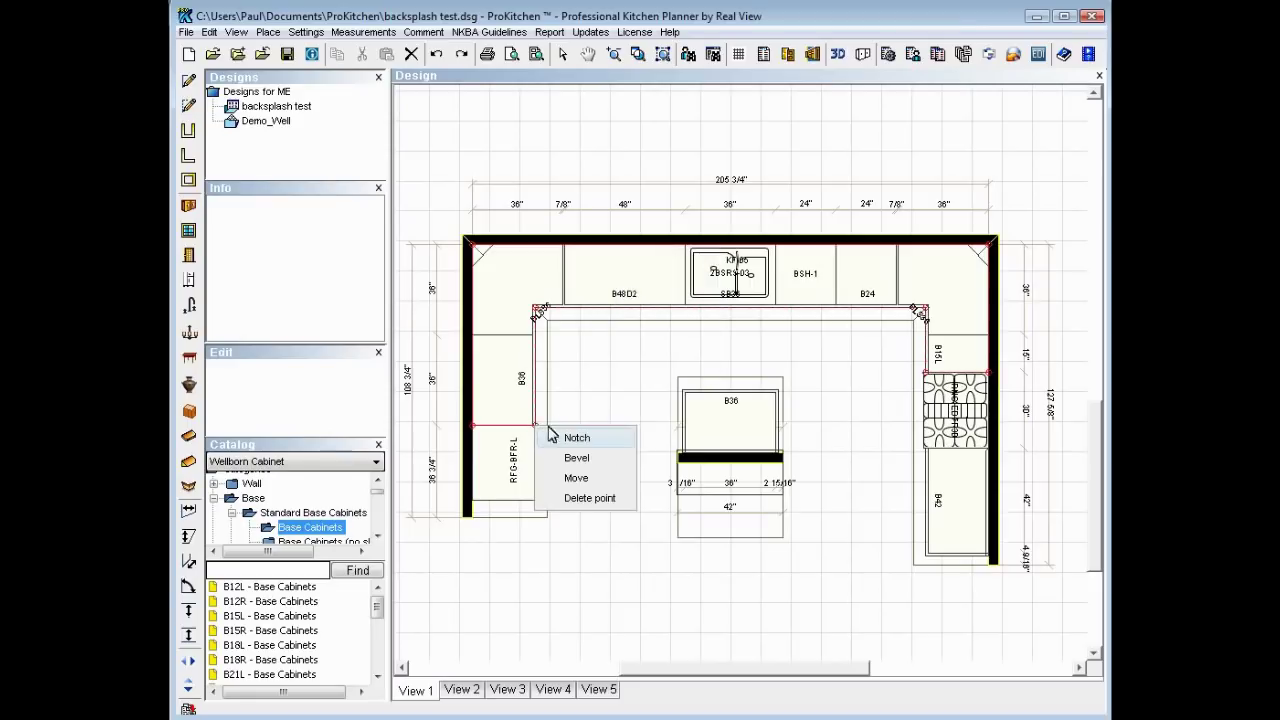
left_click(590, 499)
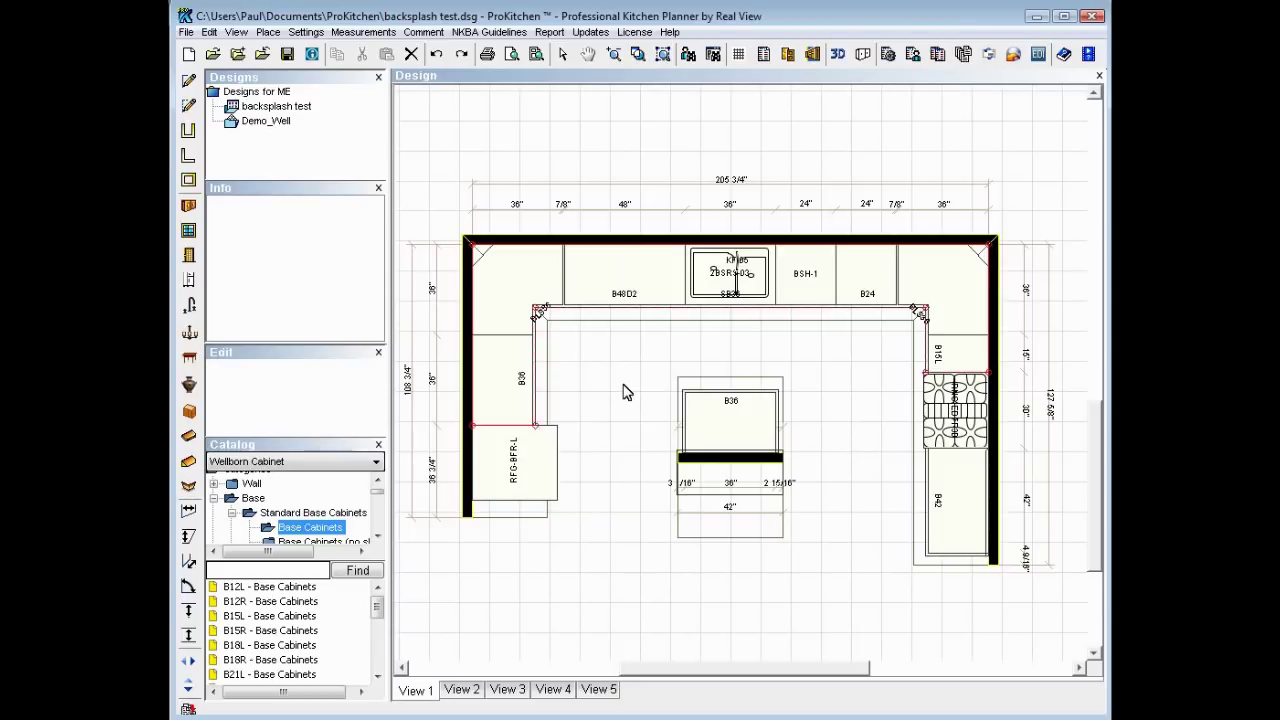
left_click(625, 391)
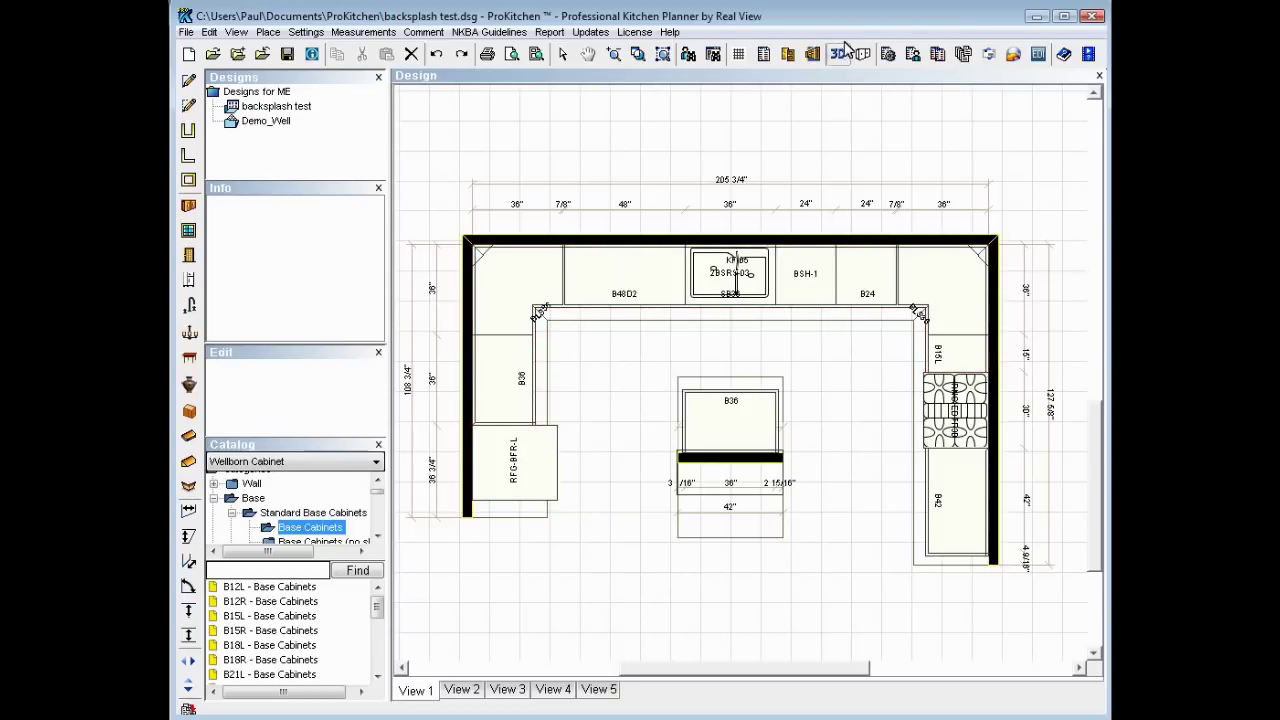
Render the kitchen in 3D and rotate to a closer three-quarter perspective
left_click(840, 55)
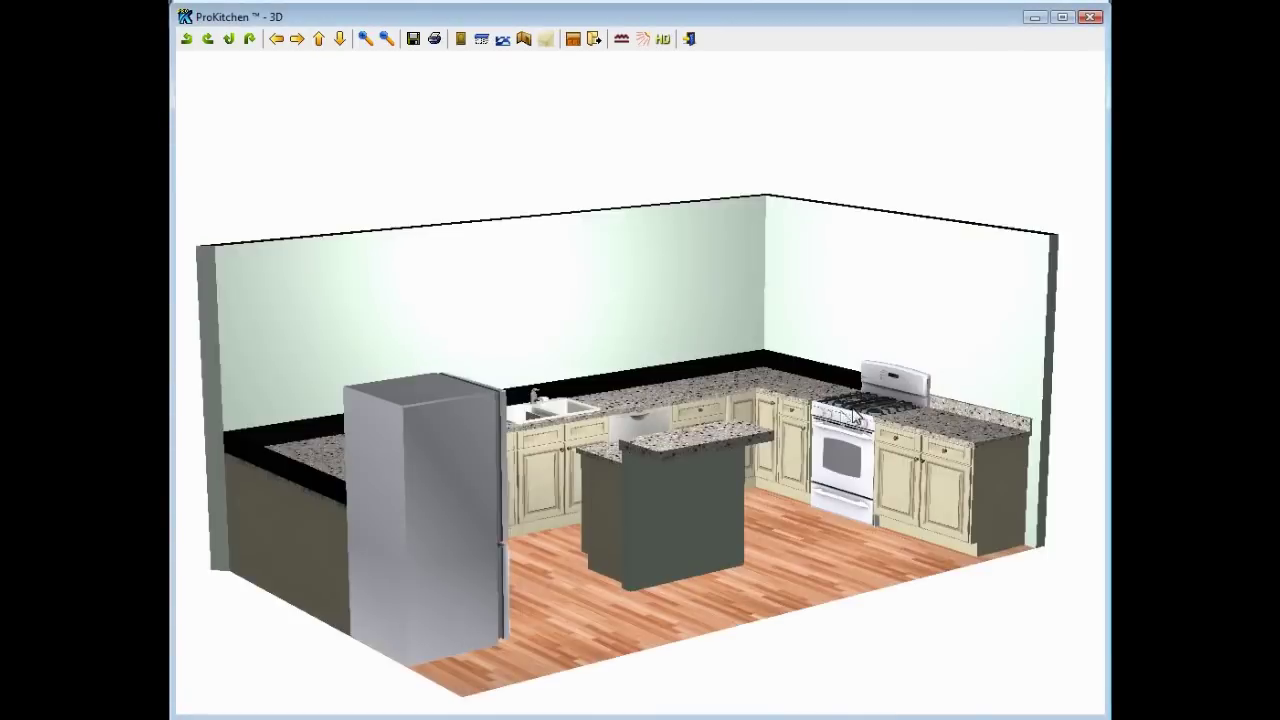
left_click_drag(660, 380, 920, 420)
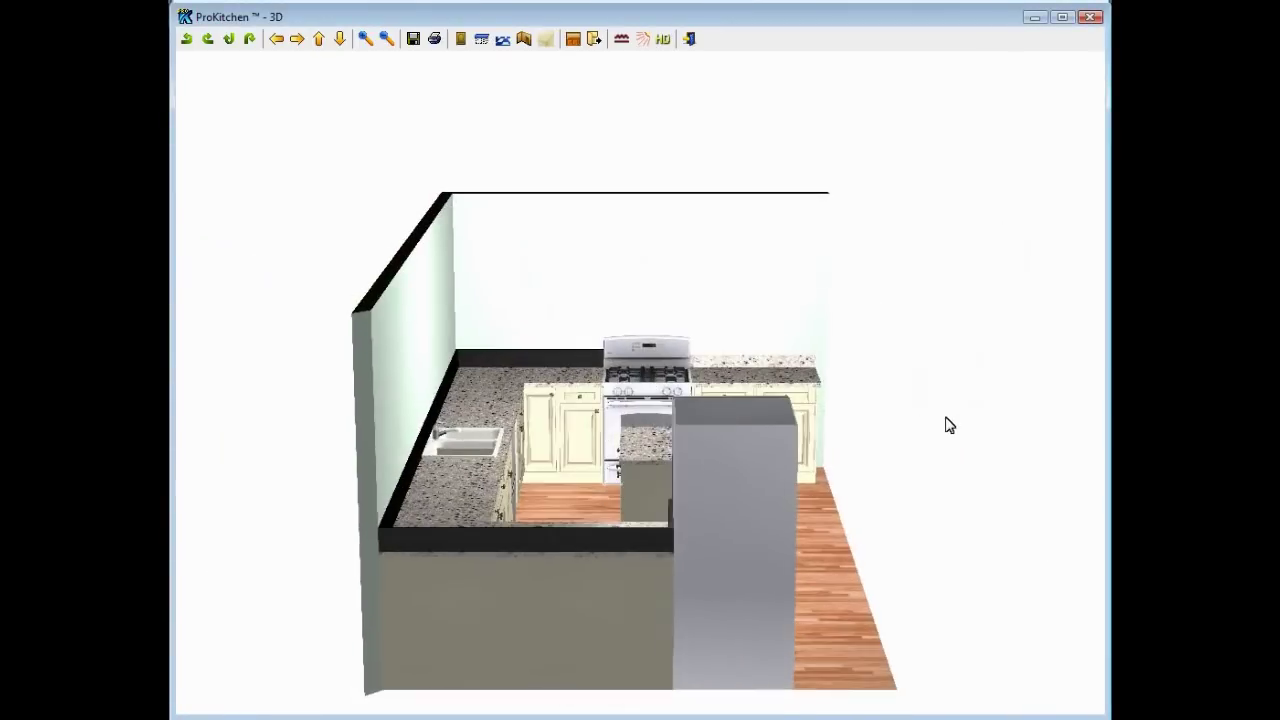